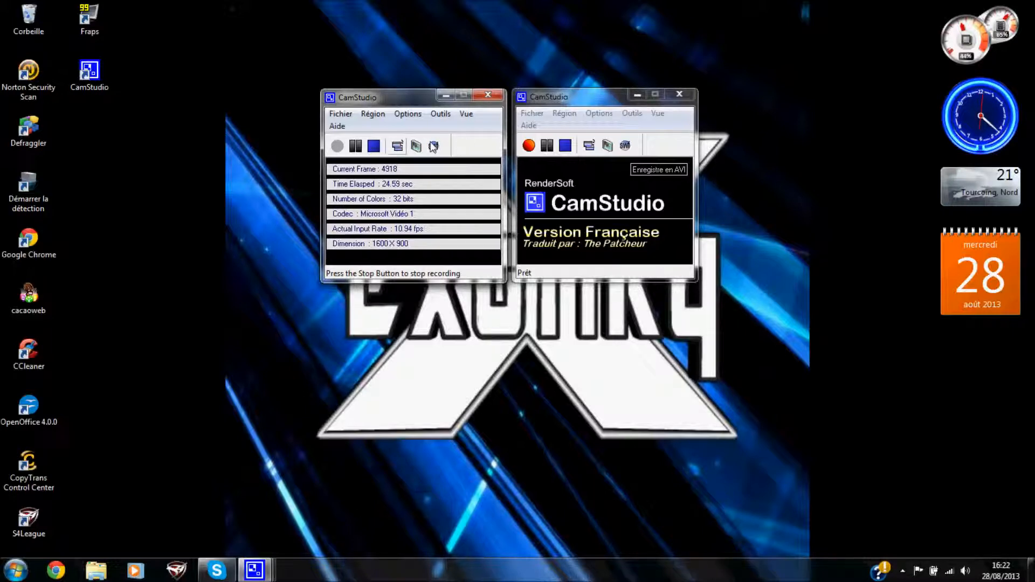
Move the recording CamStudio window away from the idle one and look over the idle window's file commands.
drag(411, 97, 332, 14)
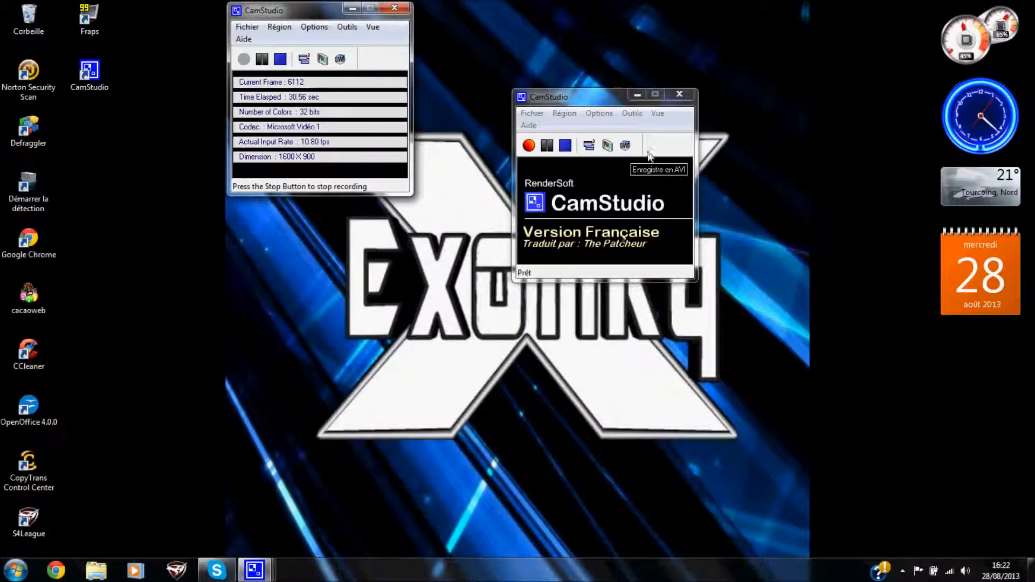
click(599, 107)
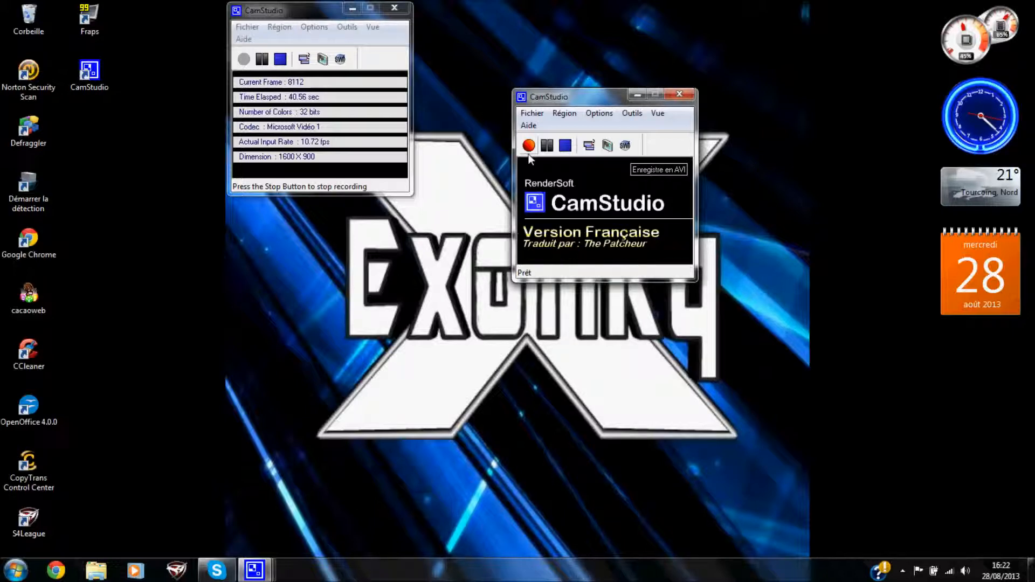
click(532, 113)
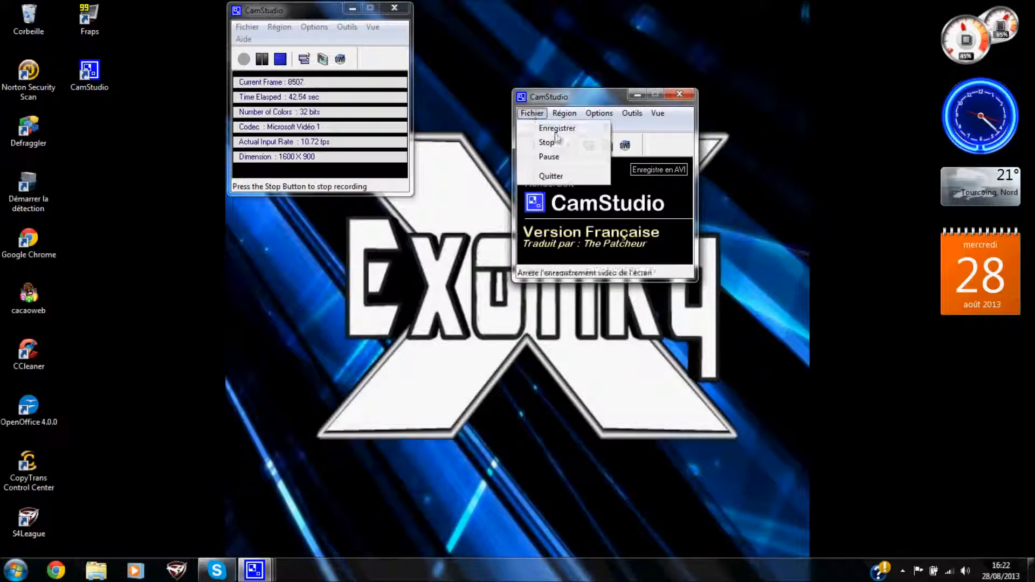
click(479, 159)
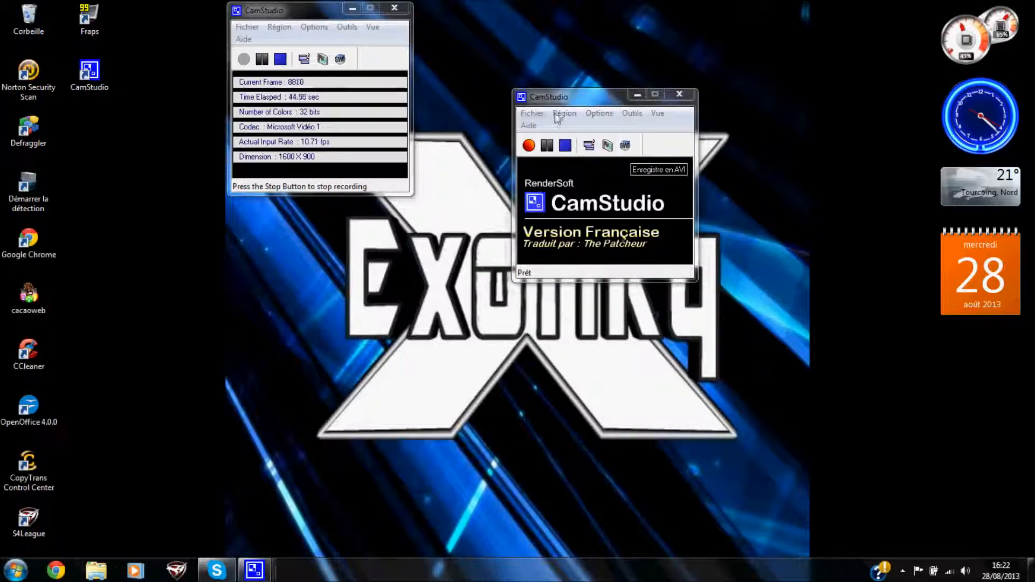
Review the capture region choices and the fixed region (Région Fixe) settings, closing them without changes.
click(563, 114)
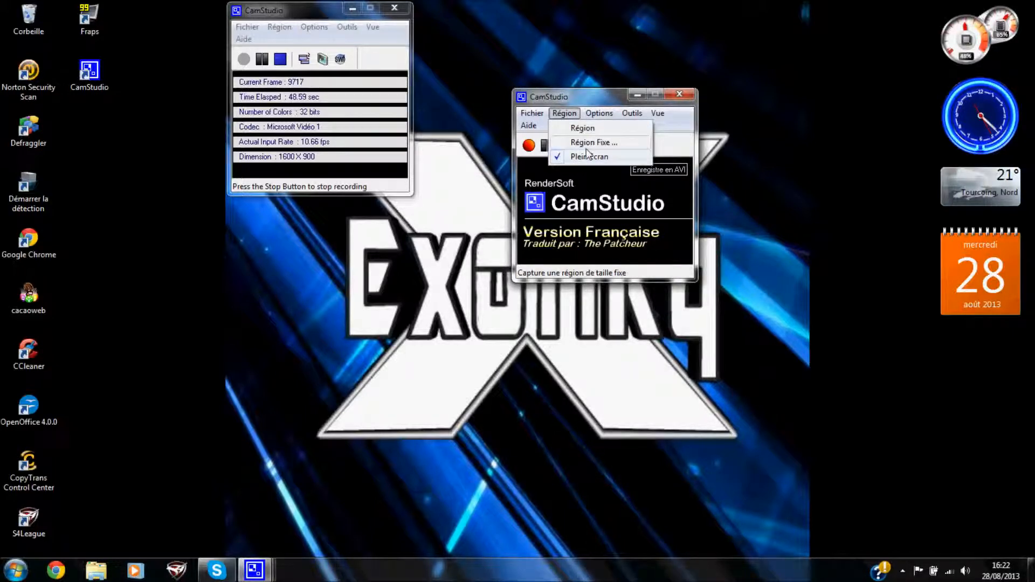
mouse_move(1, 1)
mouse_down()
mouse_move(1034, 580)
mouse_move(217, 150)
mouse_move(3, 3)
mouse_up()
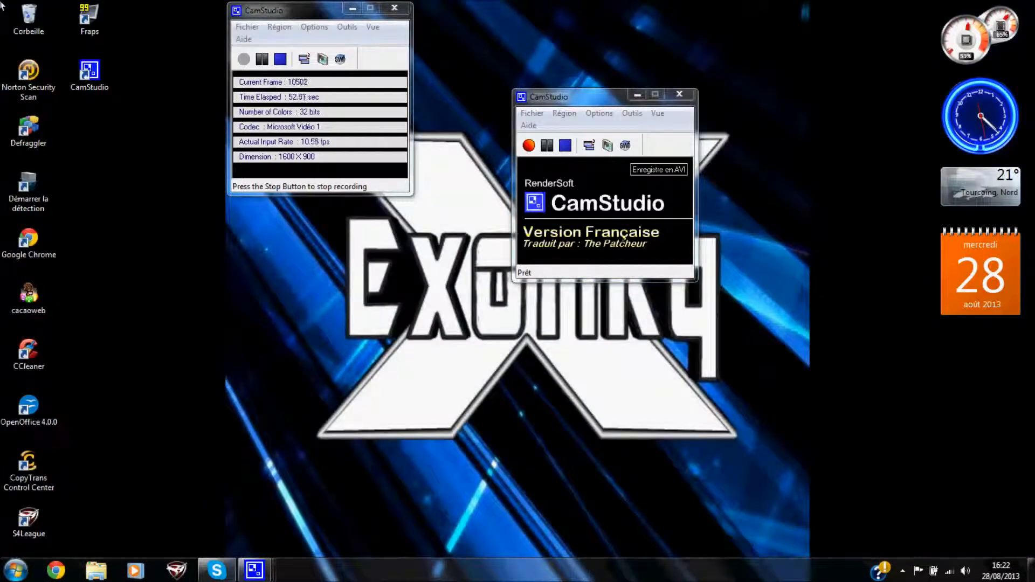
click(563, 113)
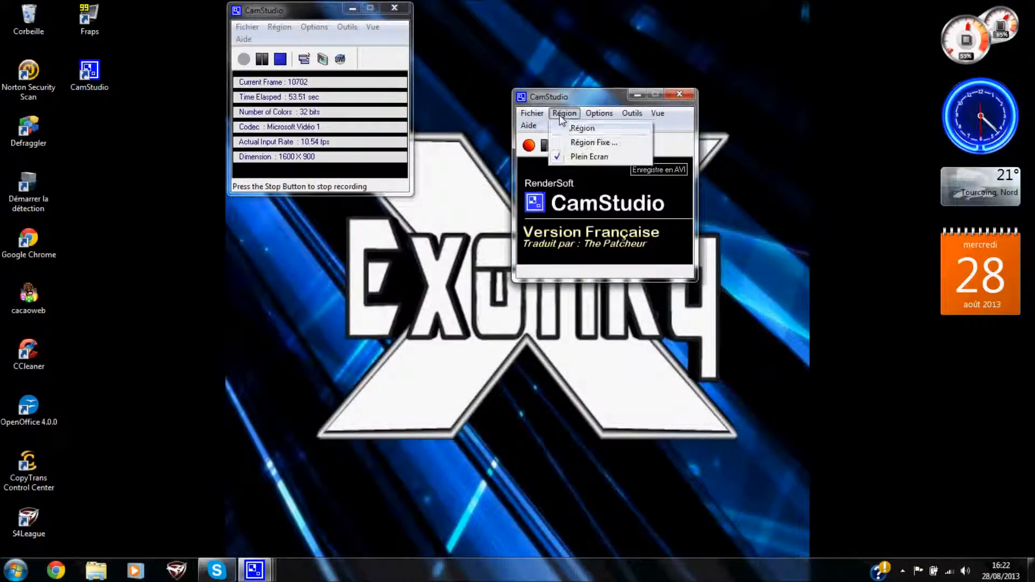
click(582, 144)
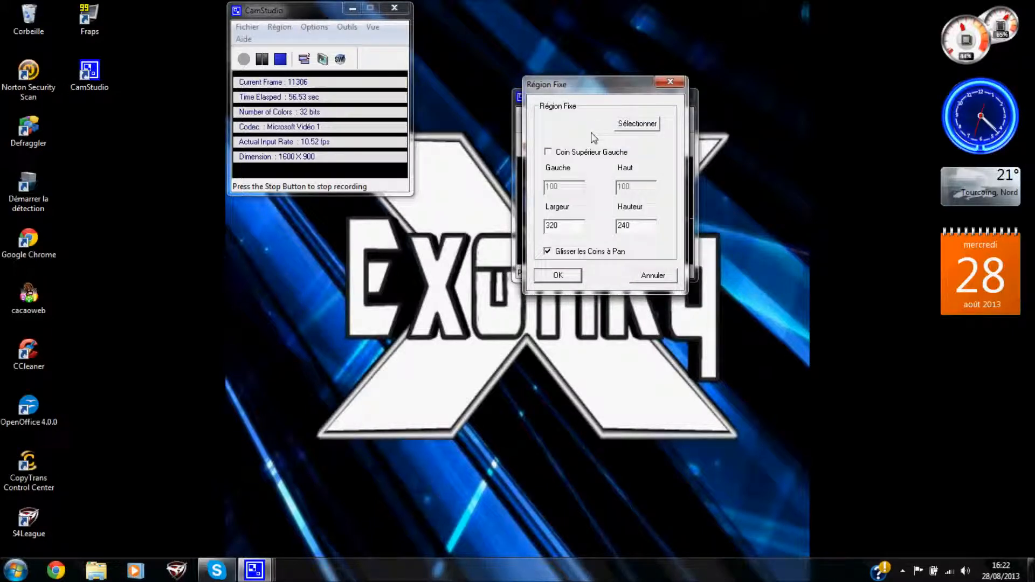
click(670, 82)
click(564, 113)
key(Escape)
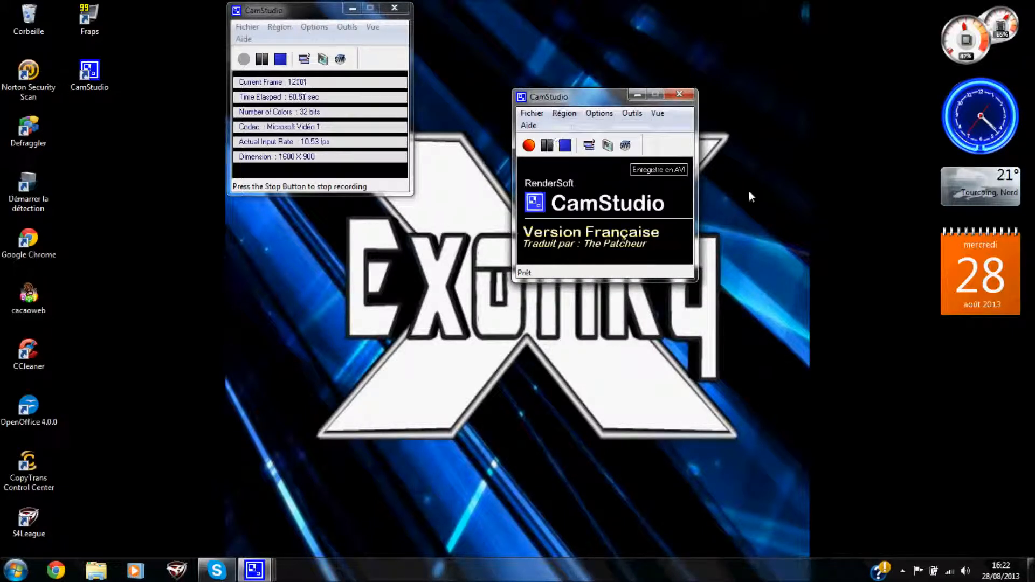
Try to start a full-screen recording from the idle CamStudio window.
click(529, 145)
mouse_move(307, 263)
mouse_down()
mouse_move(445, 385)
mouse_move(329, 274)
mouse_move(540, 151)
mouse_move(337, 222)
mouse_move(312, 262)
mouse_up()
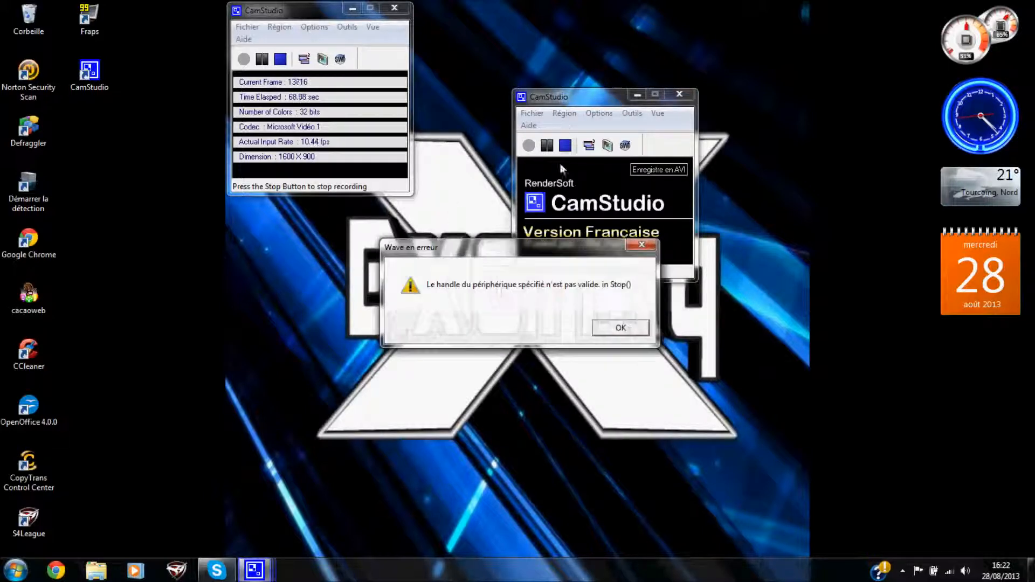
key(Return)
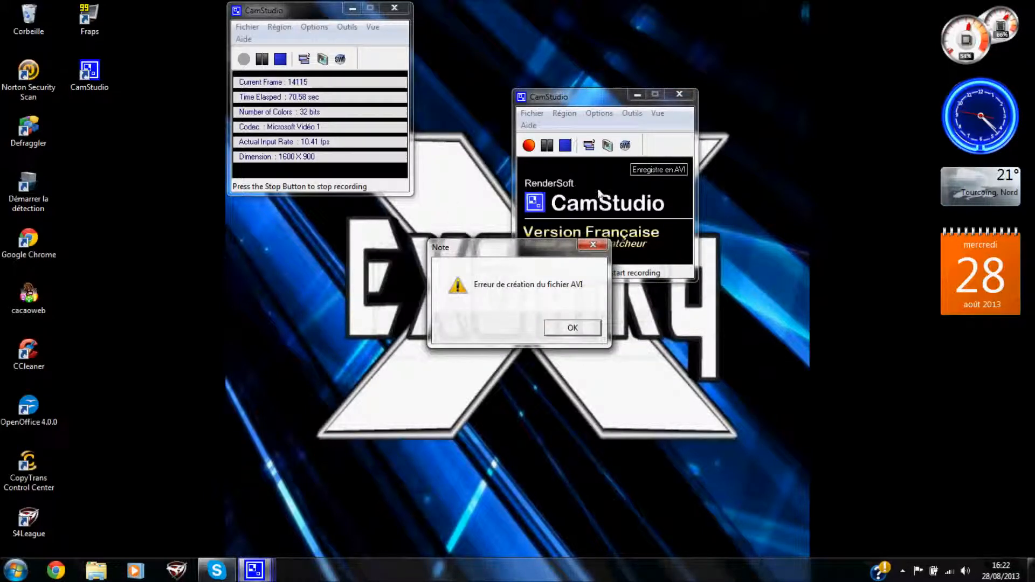
key(Return)
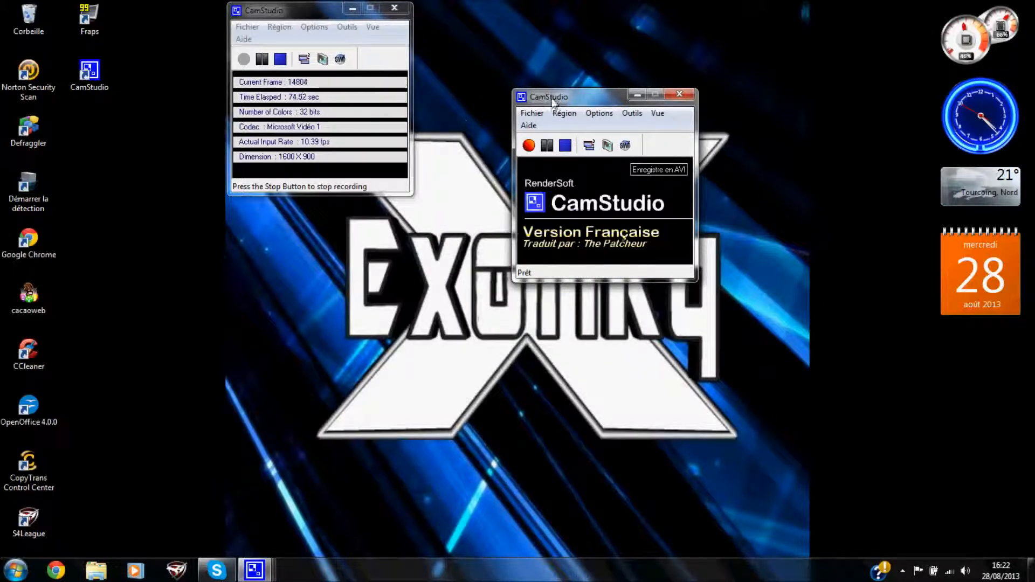
Review the video options, including the available compression formats, and close them without changes.
click(598, 115)
click(599, 116)
click(600, 115)
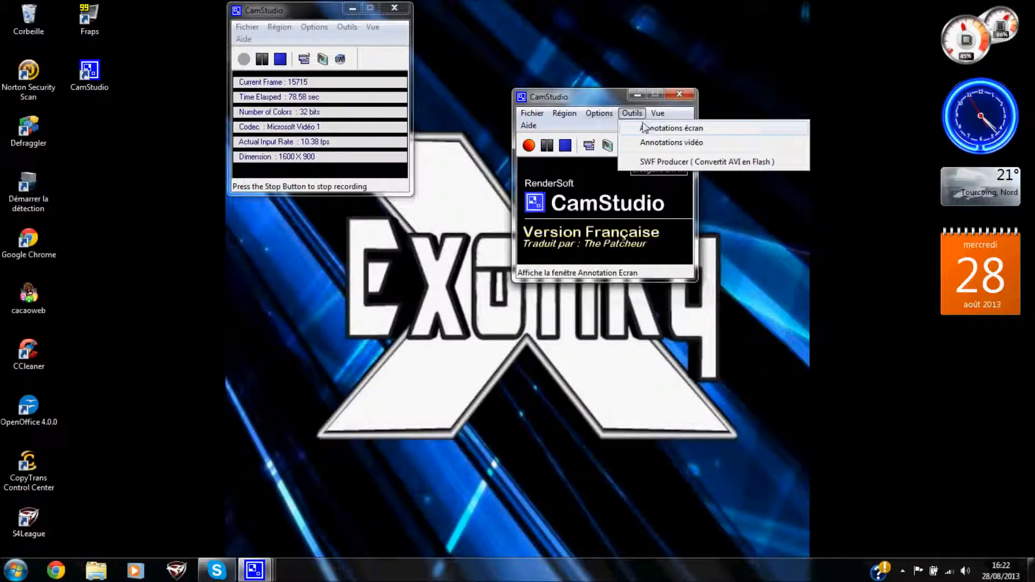
click(615, 128)
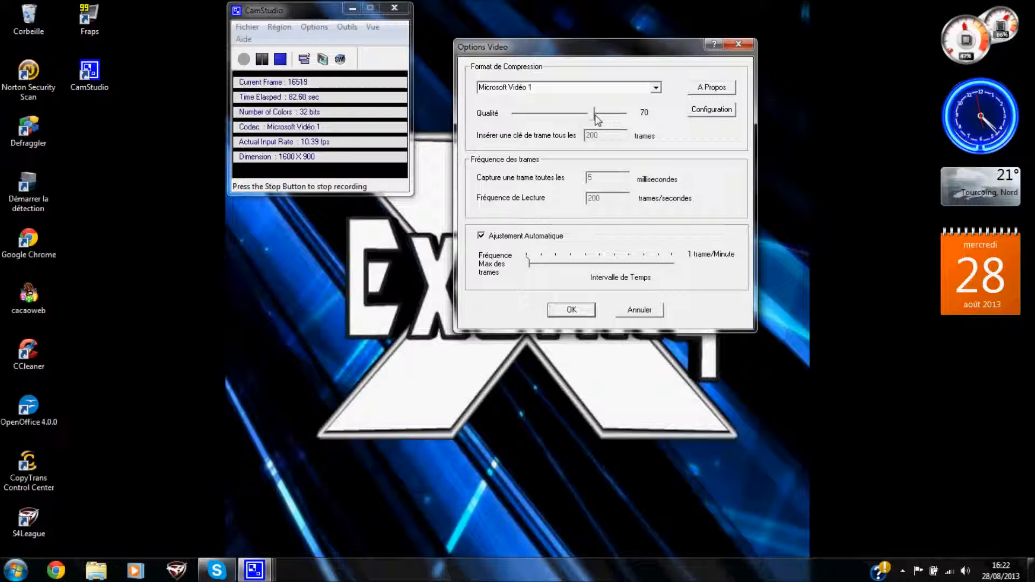
click(655, 87)
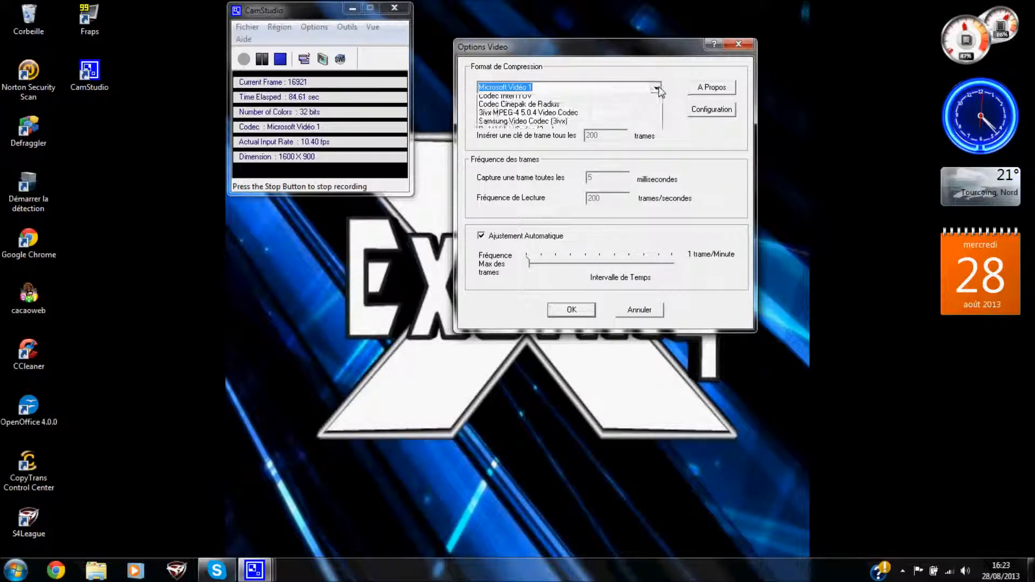
click(657, 87)
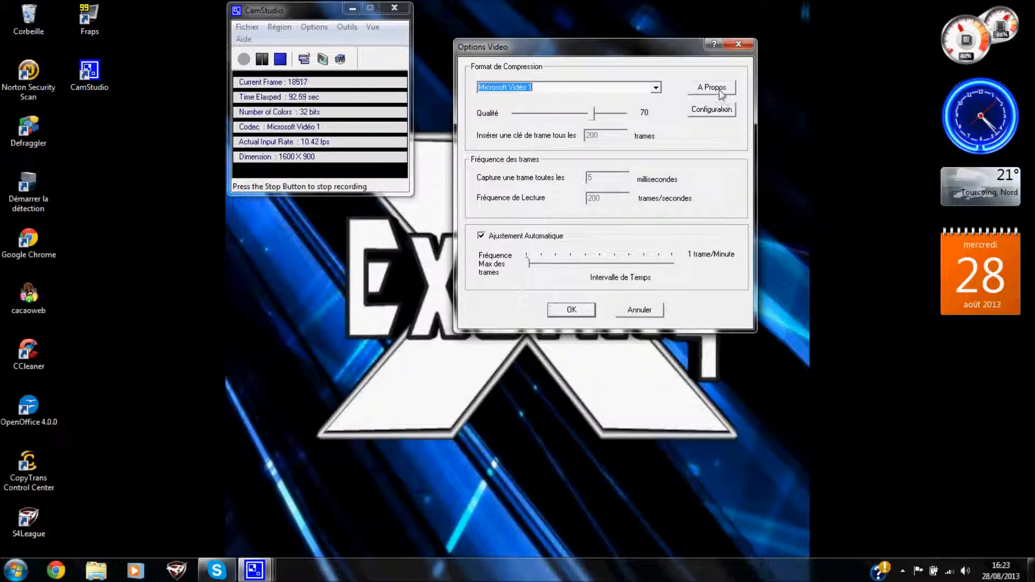
click(738, 44)
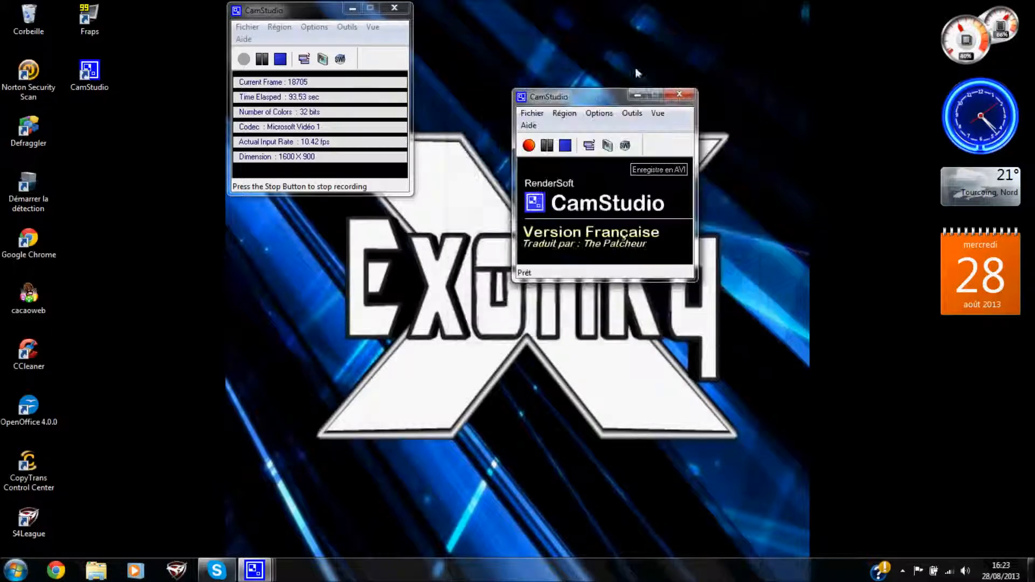
Open the cursor options, try hiding the cursor in recordings and set it back to Montrer le Curseur.
click(603, 117)
click(637, 149)
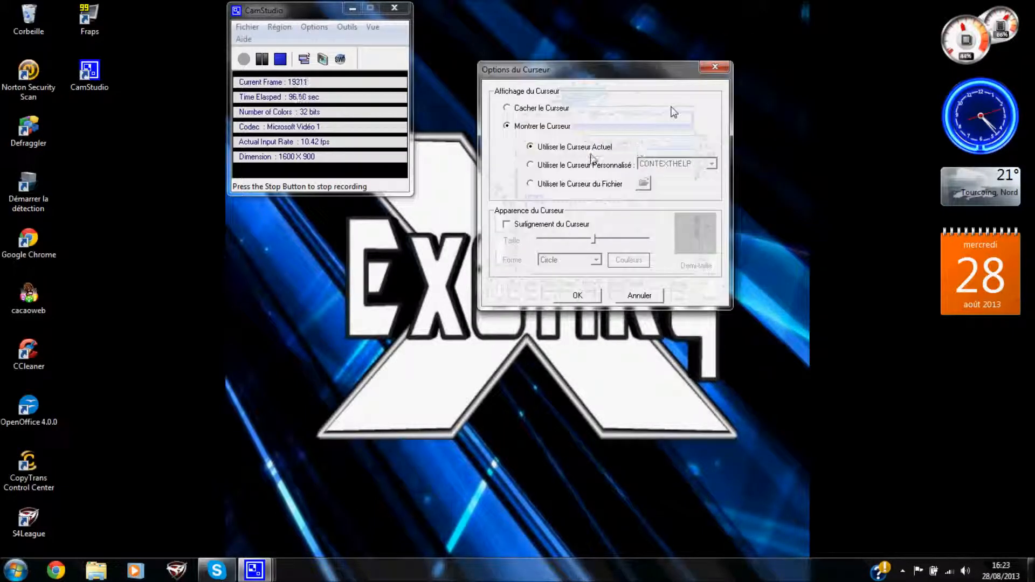
click(507, 108)
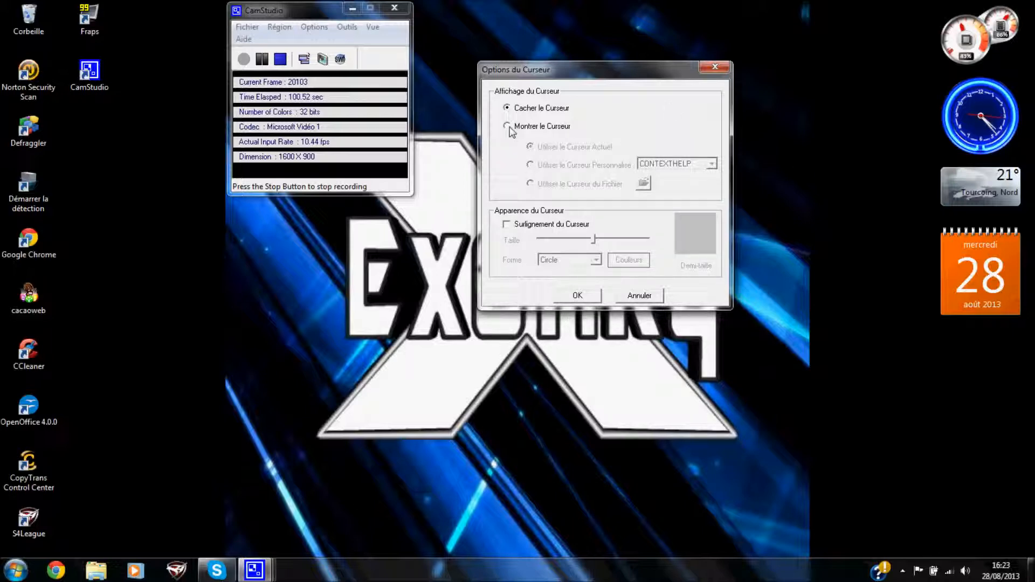
click(507, 126)
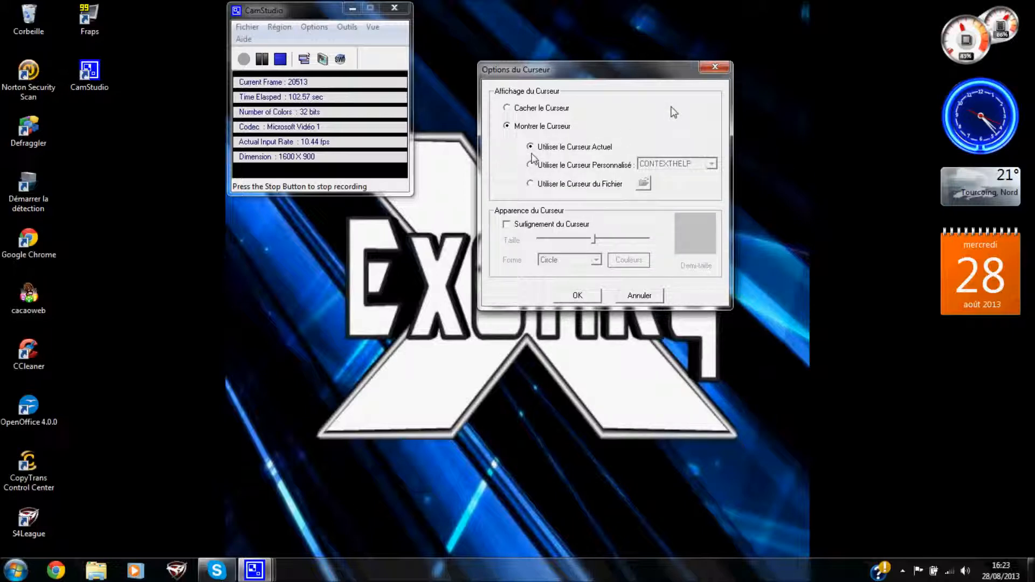
Enable the custom cursor and preview the MAGNIFY, SPLITBARH, BOOK2 and CLOCK1 shapes.
click(531, 166)
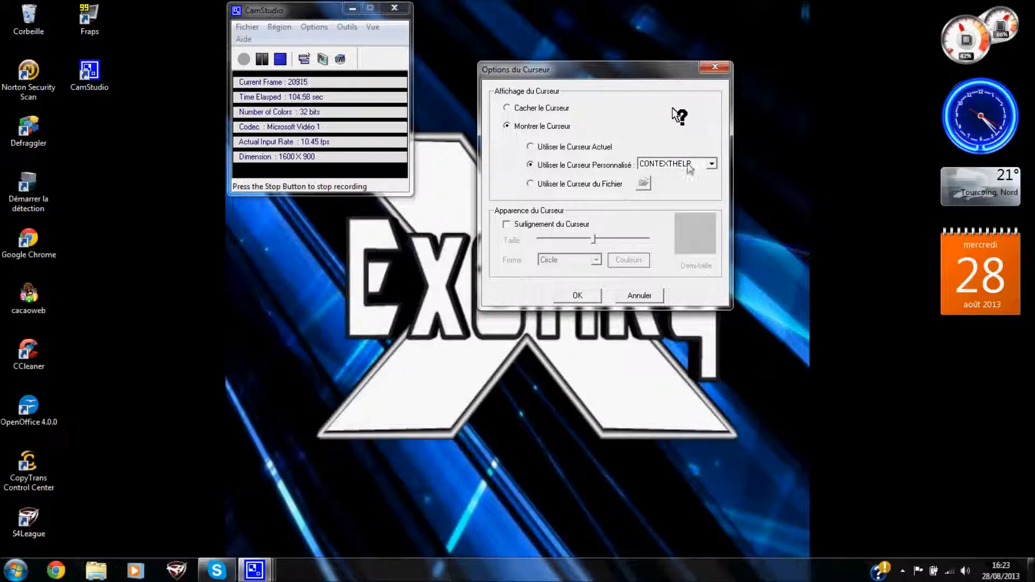
click(687, 165)
click(683, 186)
click(687, 165)
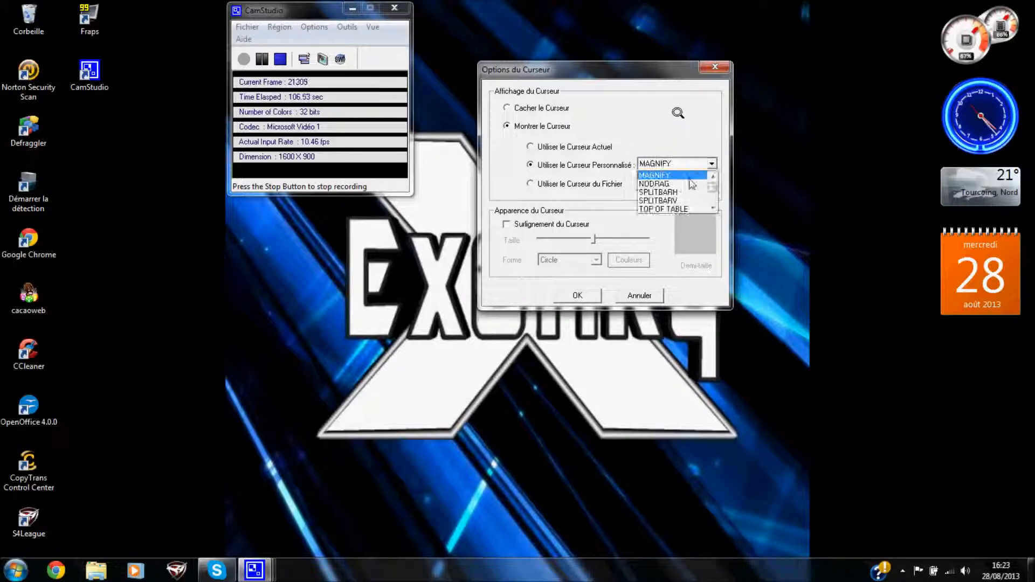
click(682, 192)
click(706, 164)
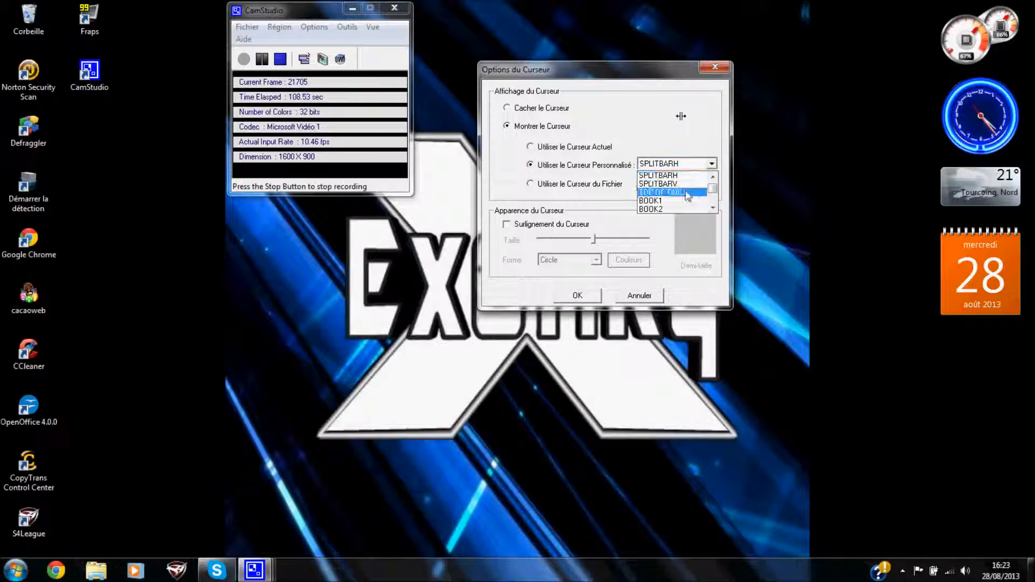
click(680, 209)
click(698, 163)
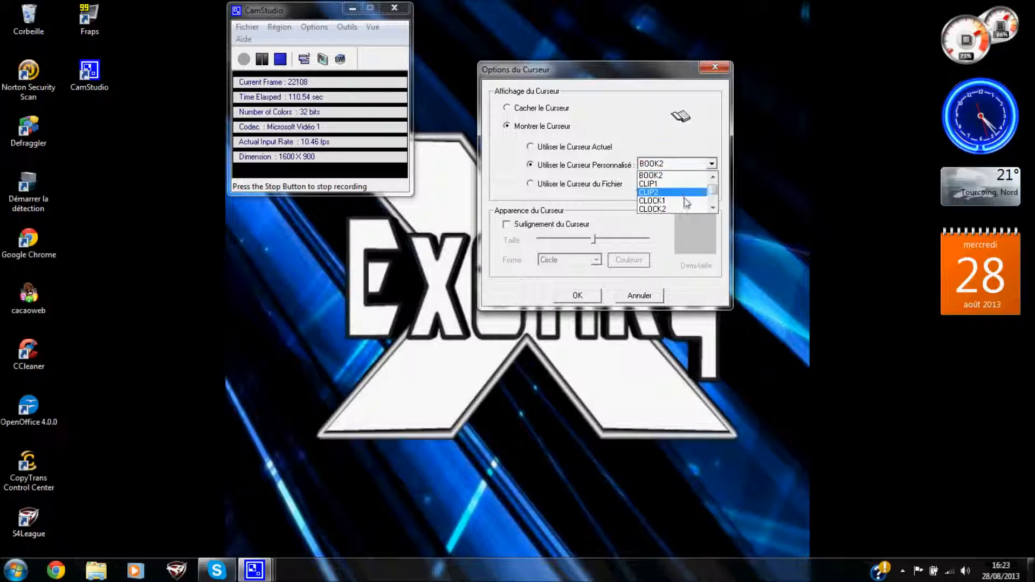
click(685, 200)
click(685, 163)
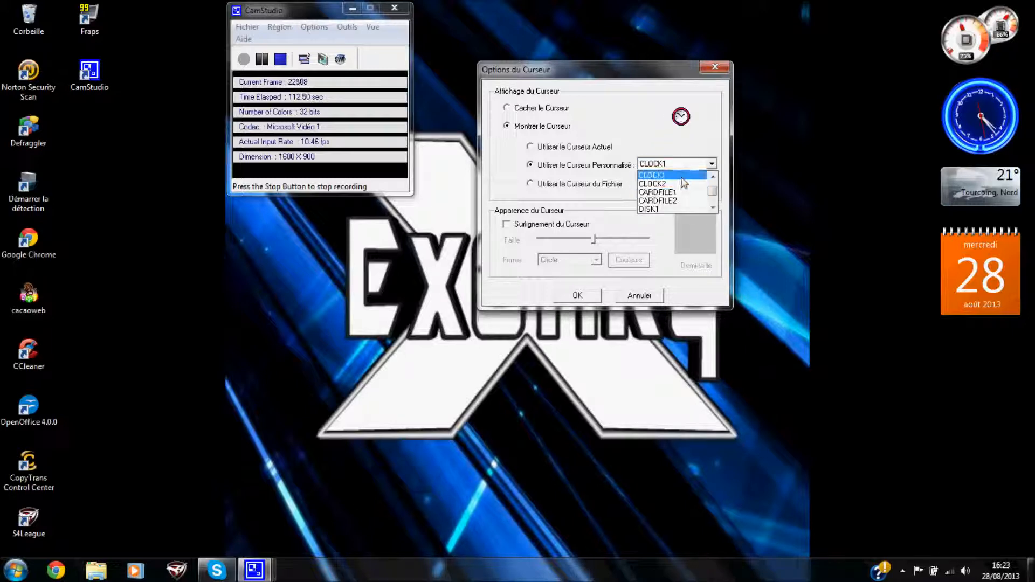
Preview the custom cursors CARDFILE1, DISK2, FOLDER1 and NOTE1.
click(681, 192)
click(699, 163)
click(679, 202)
click(684, 163)
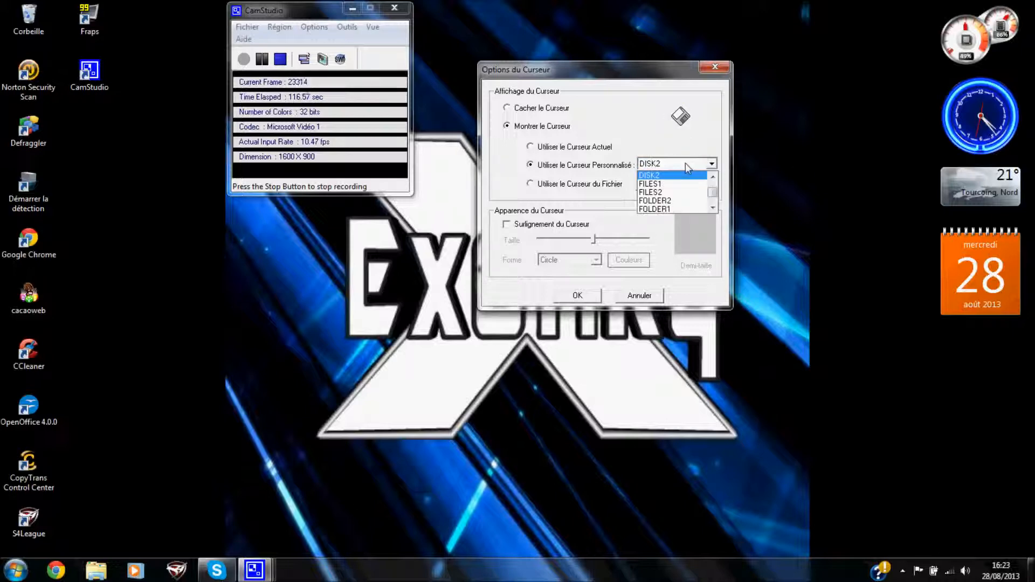
click(671, 208)
click(679, 163)
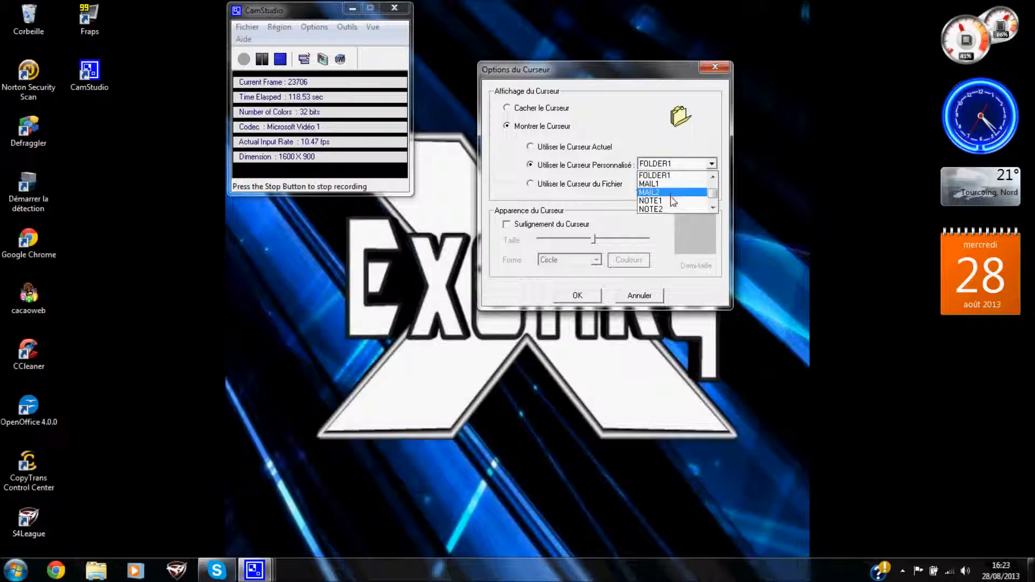
click(668, 215)
click(688, 162)
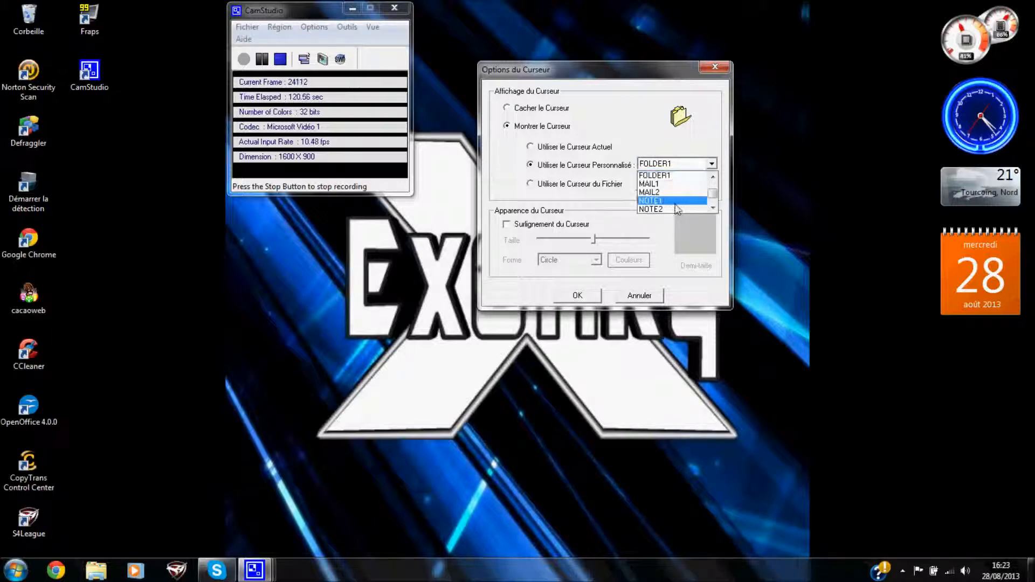
click(676, 205)
click(695, 163)
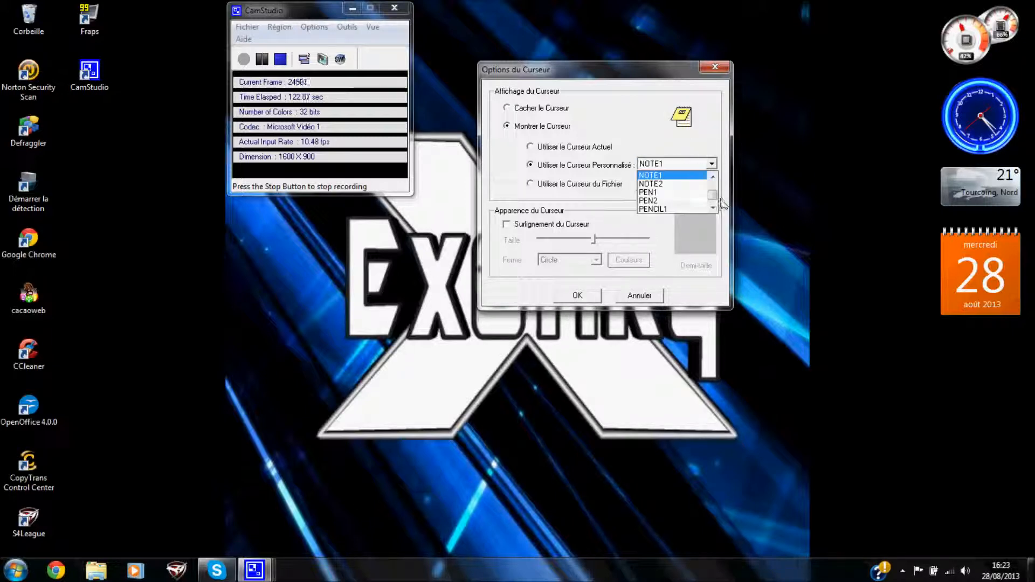
Reset the custom cursor choice to CONTEXTHELP and switch back to Utiliser le Curseur Actuel.
drag(713, 194, 712, 178)
click(663, 176)
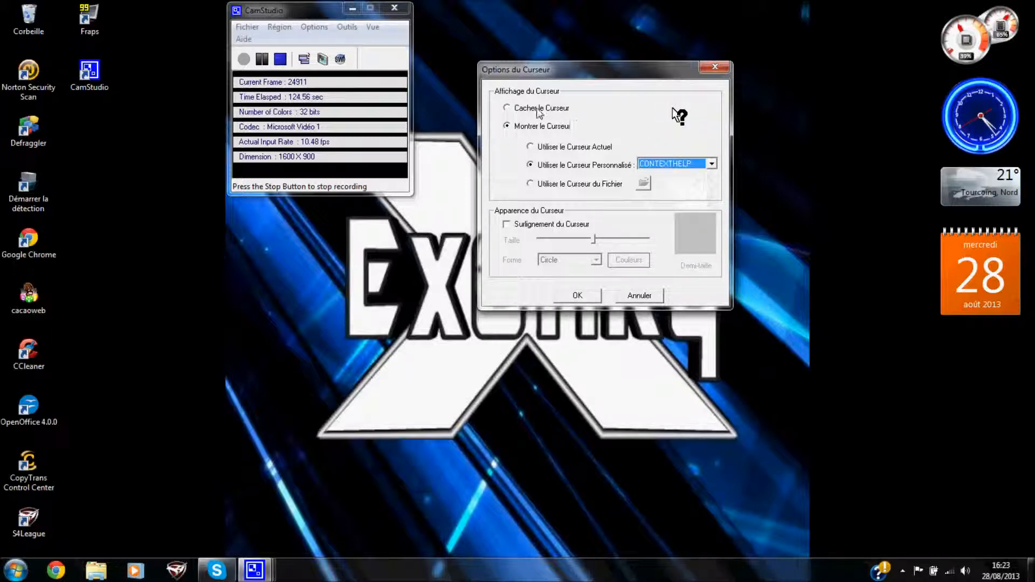
click(531, 147)
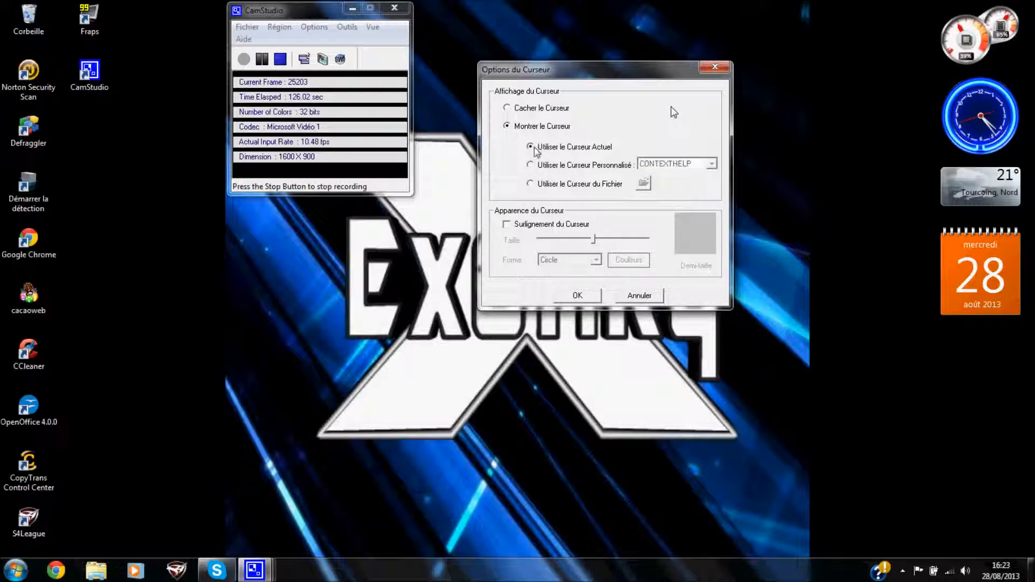
click(532, 185)
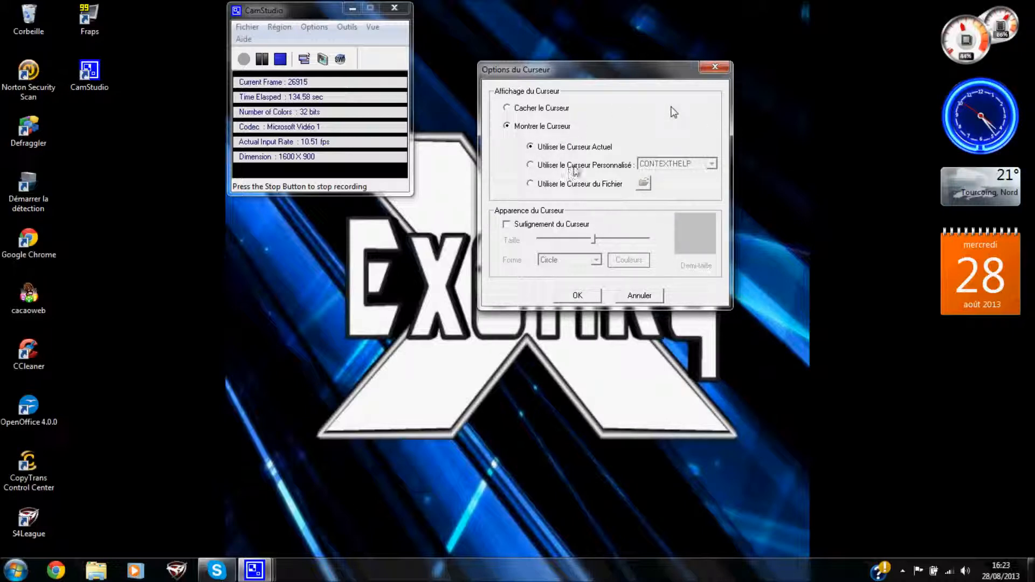
Enable cursor highlighting (Surlignement du Curseur) and try the Ellipse and Square shapes before setting the shape to Rectangle.
click(506, 224)
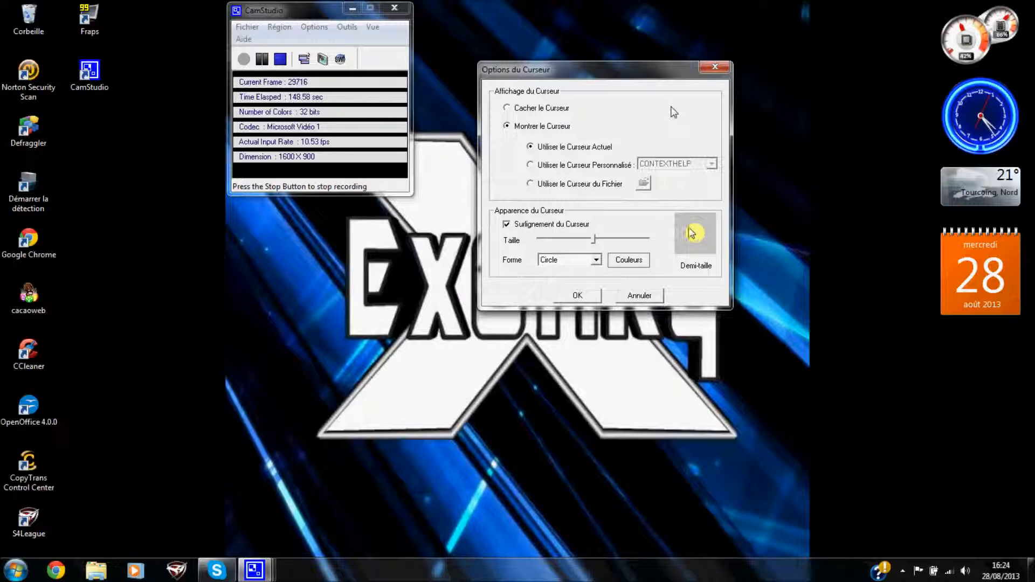
mouse_move(595, 241)
mouse_down()
mouse_move(651, 240)
mouse_move(558, 241)
mouse_move(636, 241)
mouse_move(596, 245)
mouse_up()
click(595, 260)
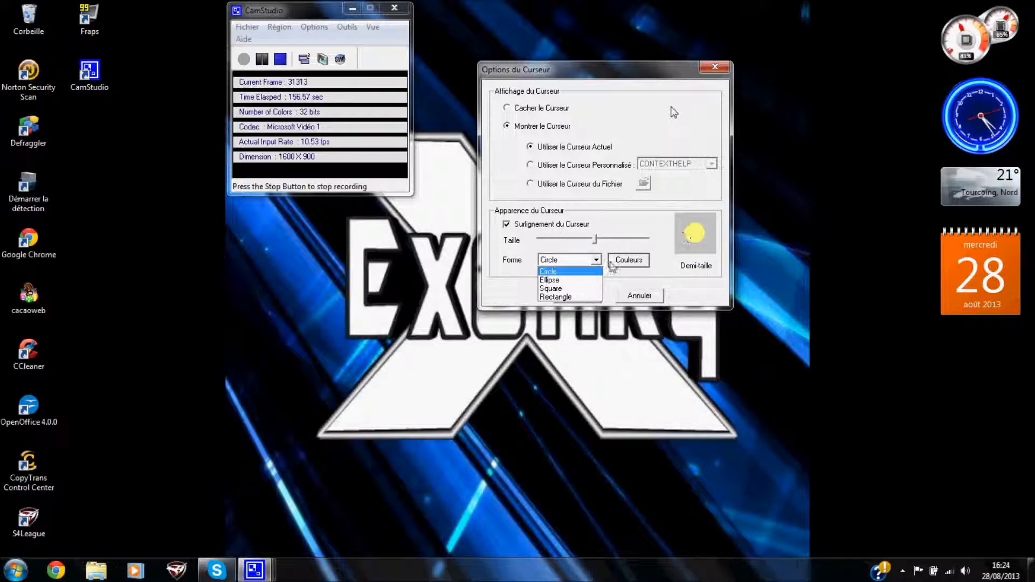
click(579, 280)
click(596, 259)
click(575, 286)
click(596, 261)
click(597, 297)
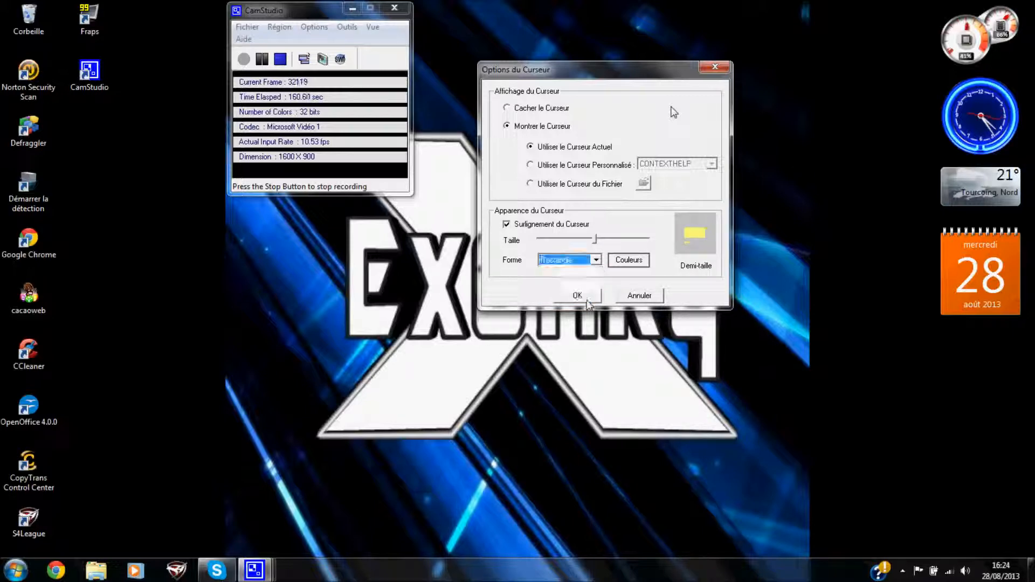
Try the Circle shape for the cursor highlight and colour it blue.
click(595, 261)
click(572, 271)
click(626, 261)
click(540, 160)
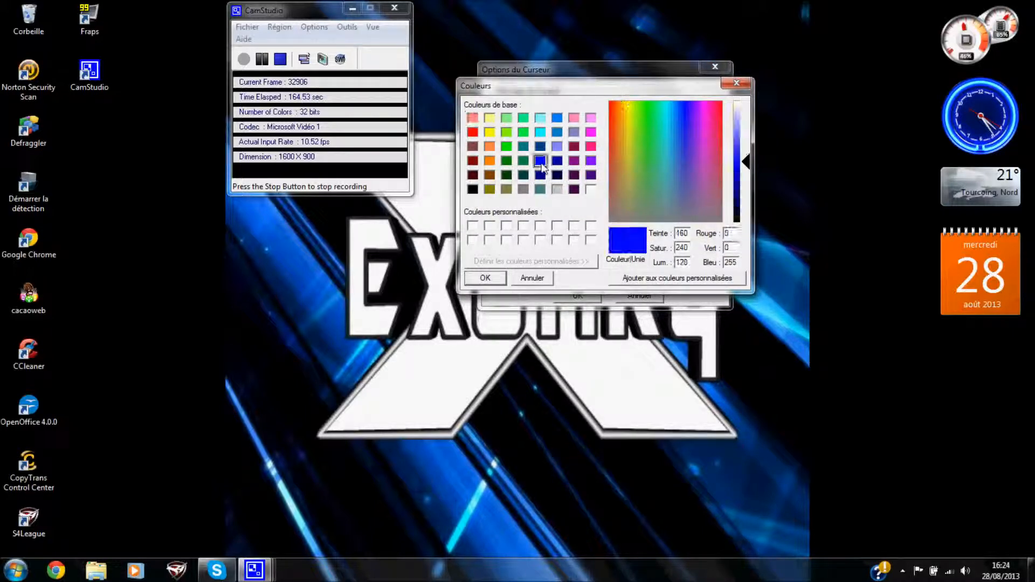
click(485, 278)
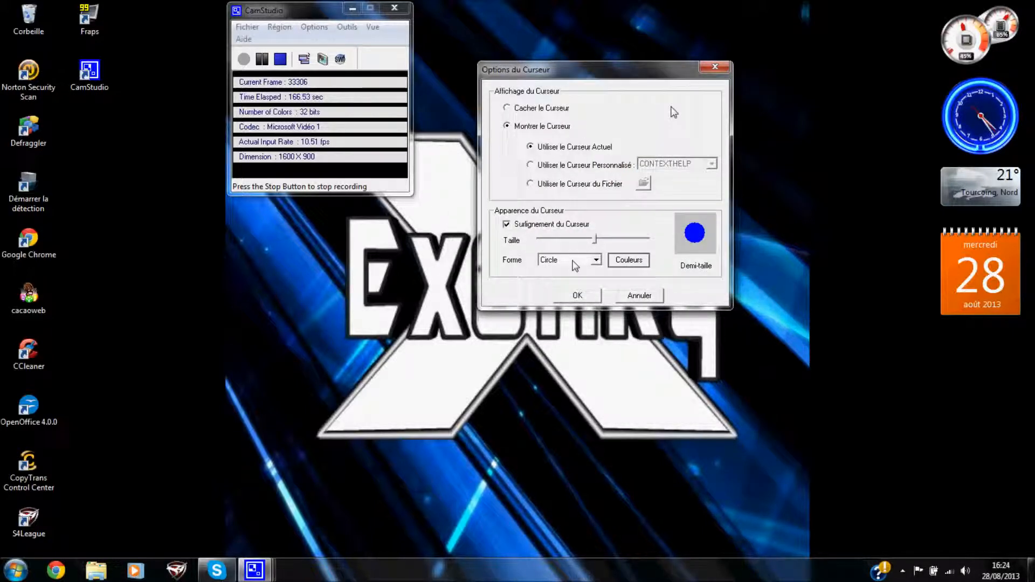
Try black and red as the colour of the circular cursor highlight.
click(597, 261)
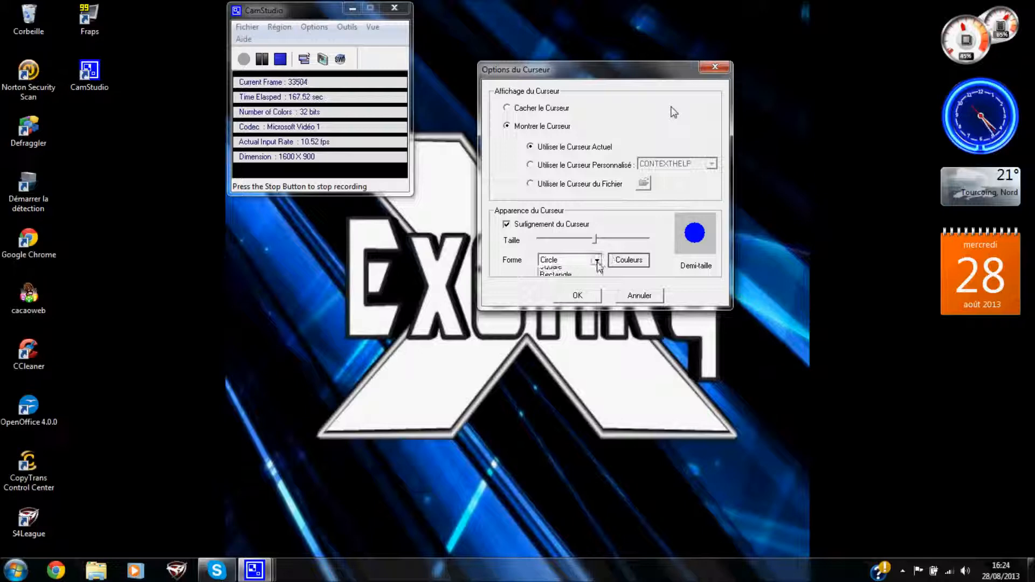
click(638, 270)
click(630, 260)
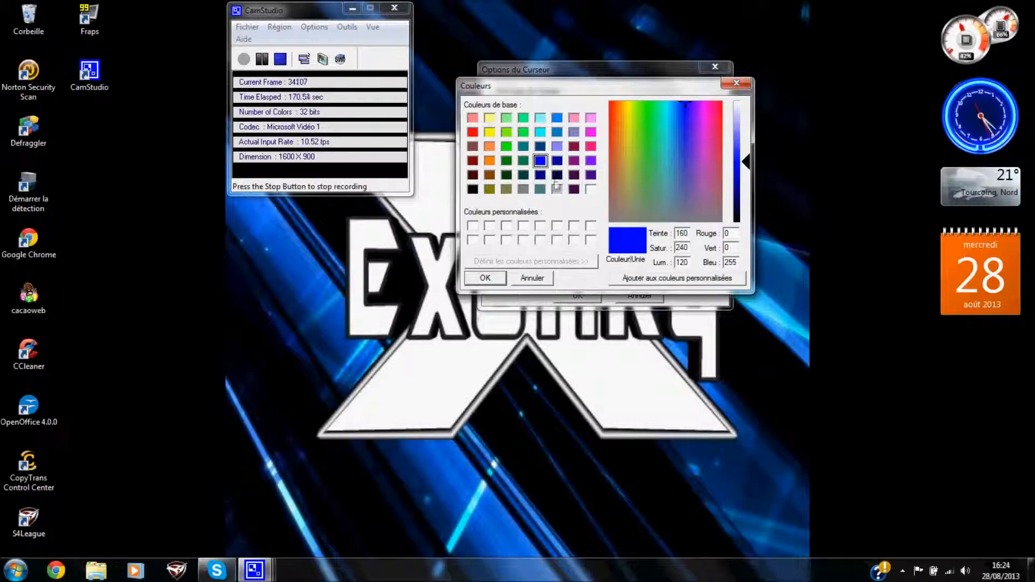
click(473, 190)
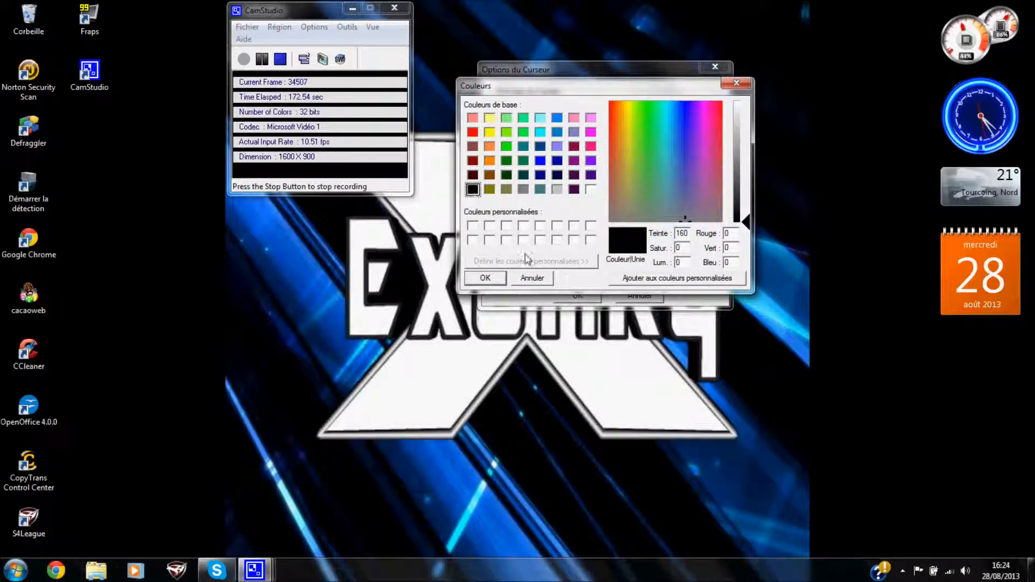
click(487, 276)
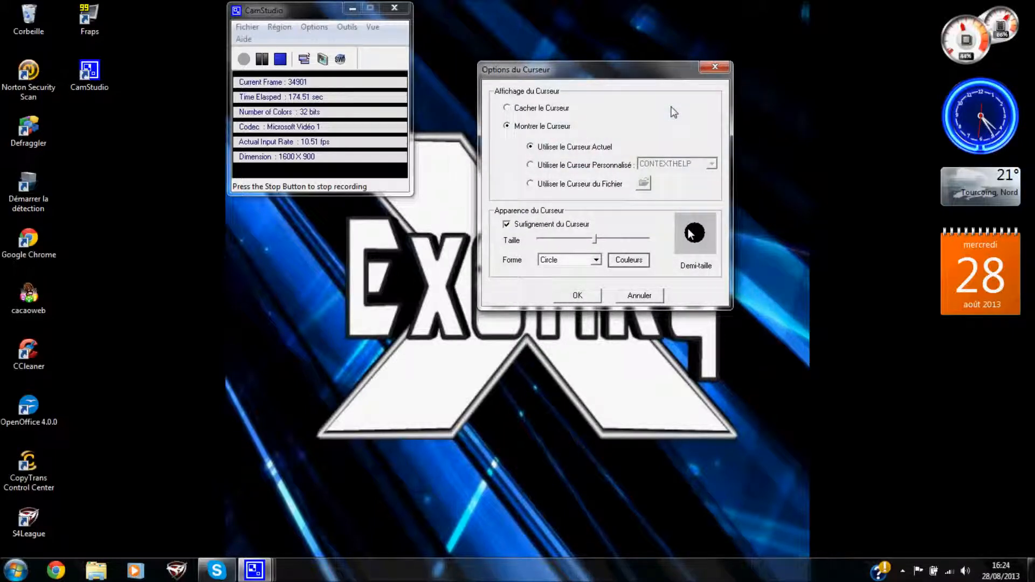
click(622, 261)
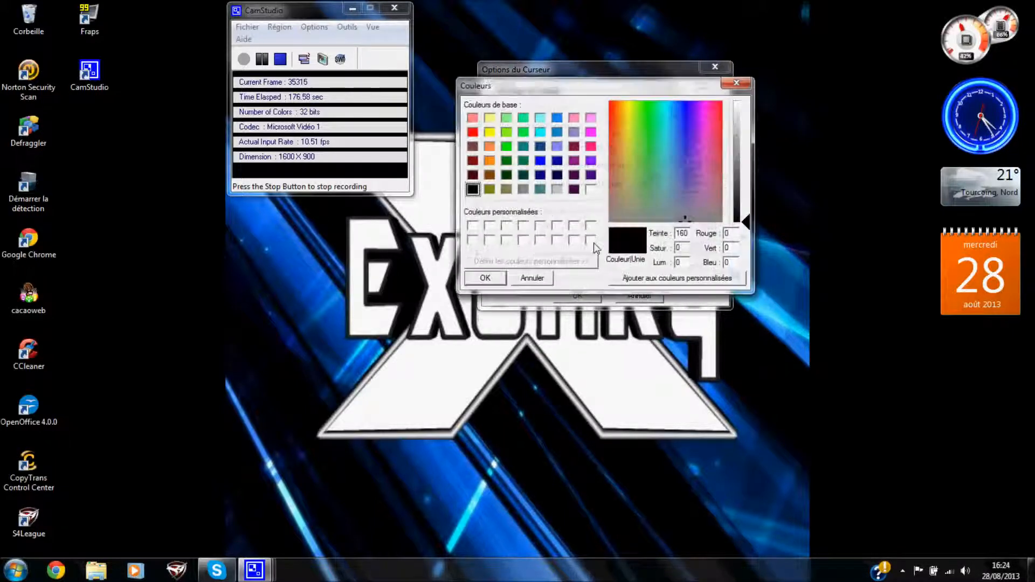
click(472, 131)
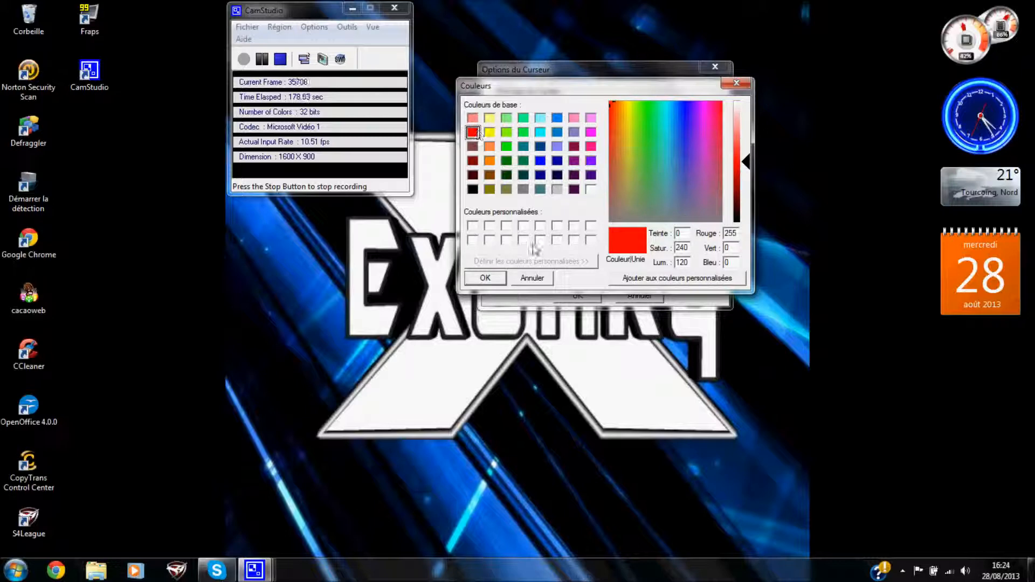
click(485, 277)
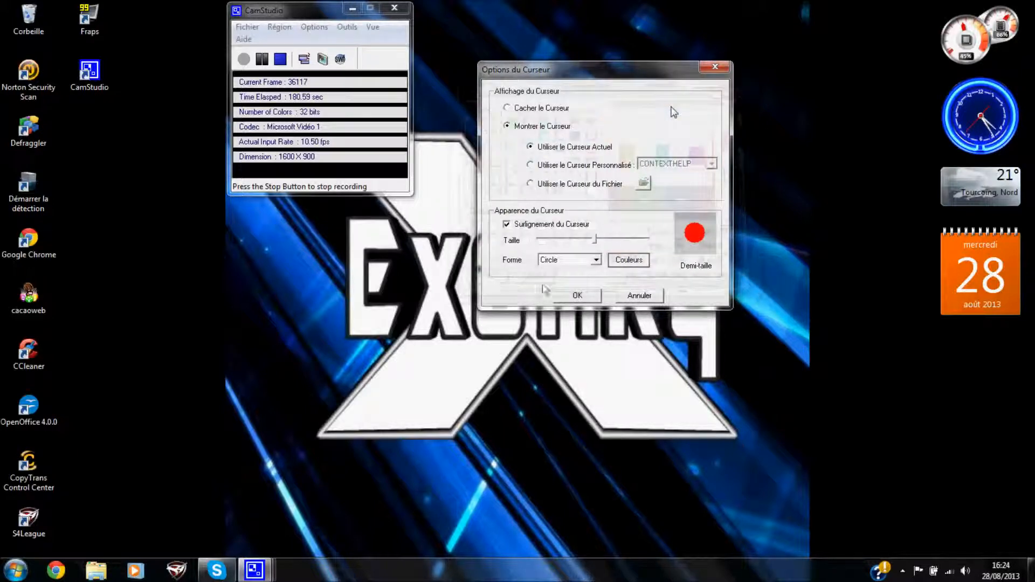
Try yellow for the cursor highlight, applying the basic colour first and a lighter shade of it second.
click(625, 261)
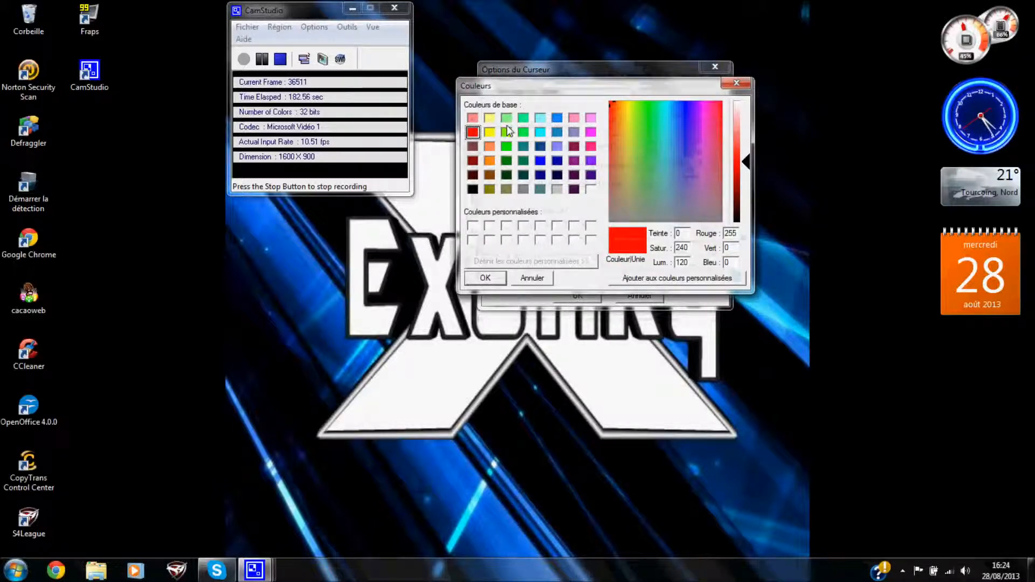
click(490, 132)
click(485, 277)
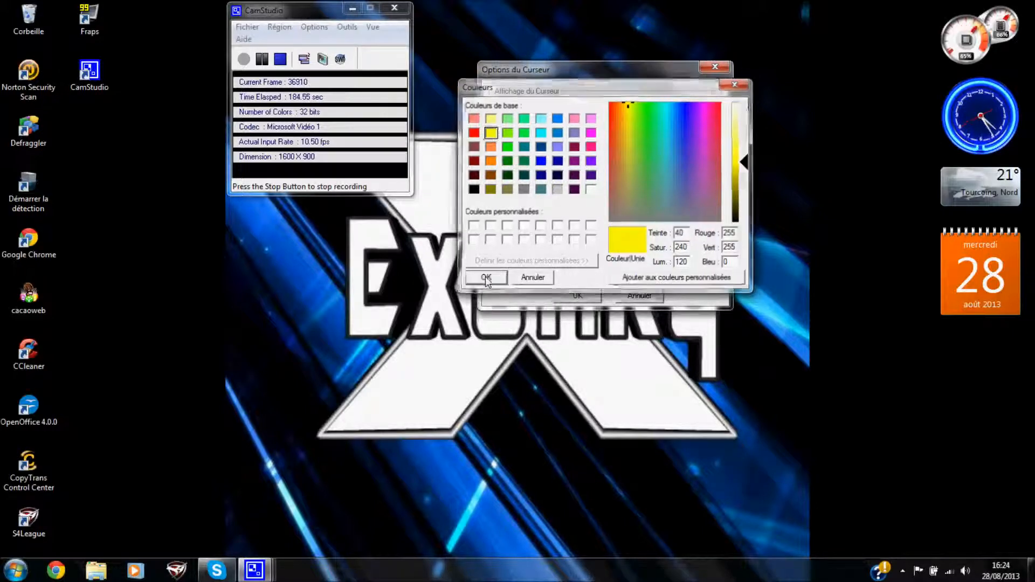
click(629, 260)
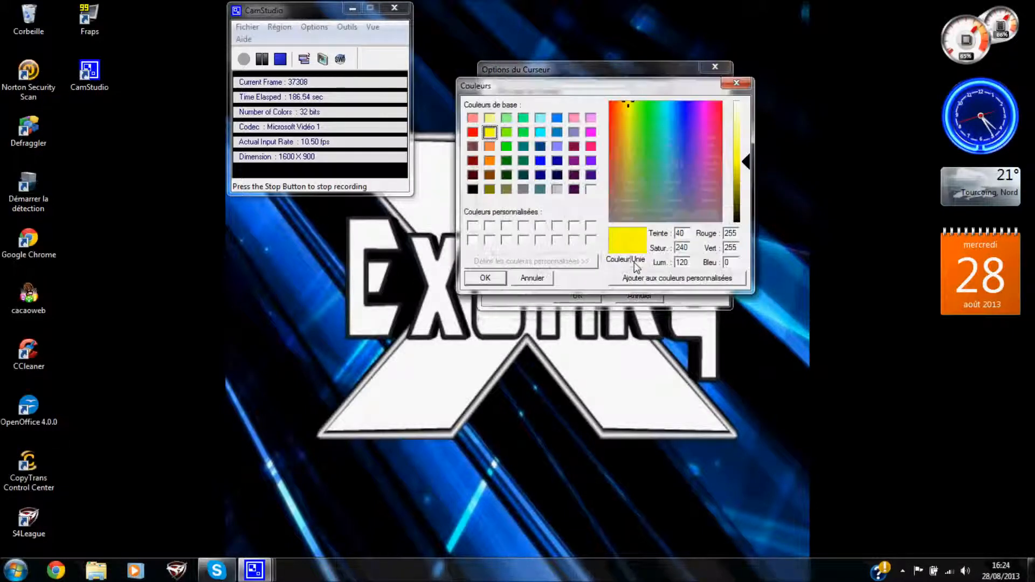
drag(747, 162, 745, 144)
click(479, 278)
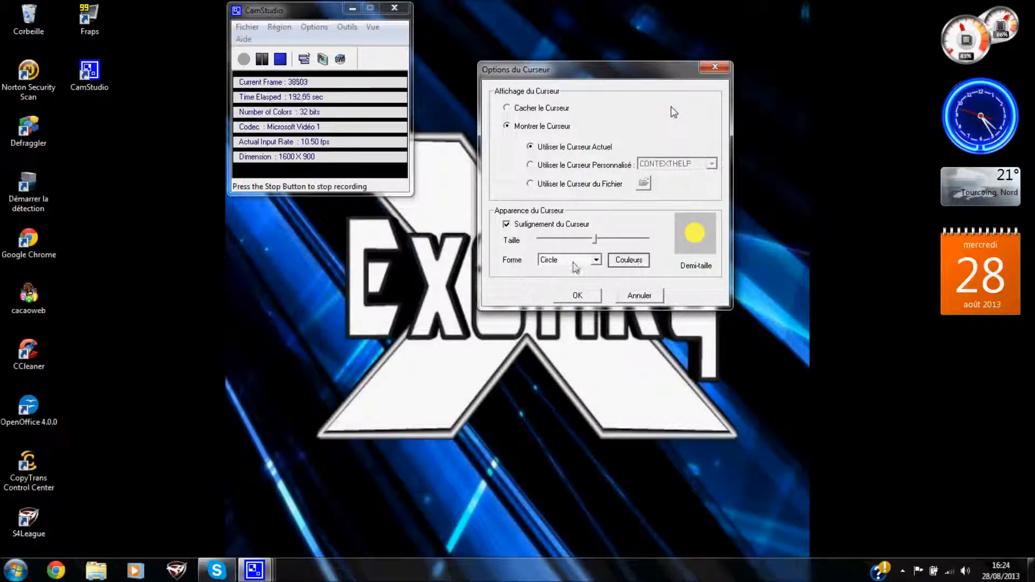
Turn Surlignement du Curseur off and back on, and discard the changes to the cursor options.
click(507, 224)
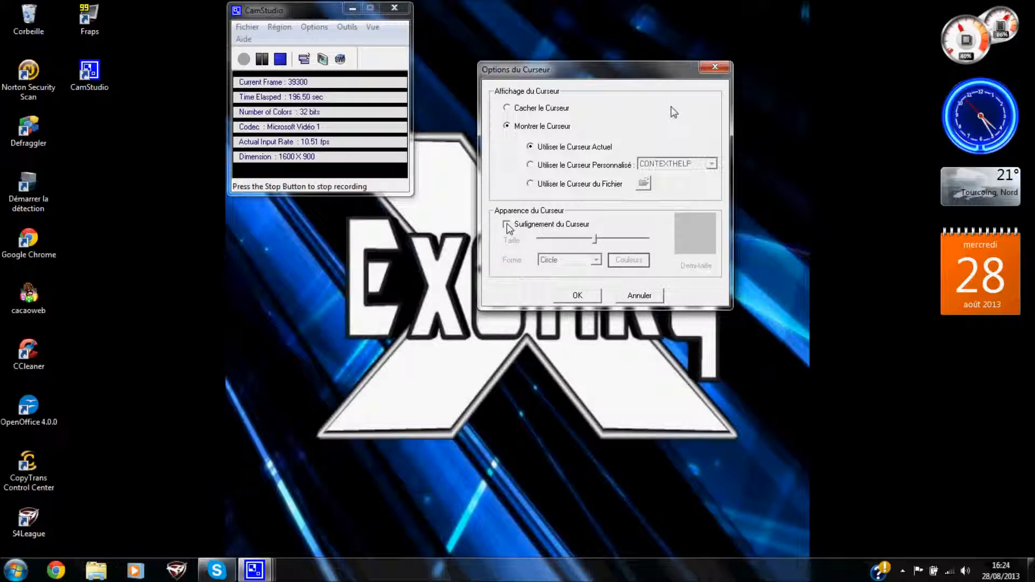
click(506, 225)
click(642, 294)
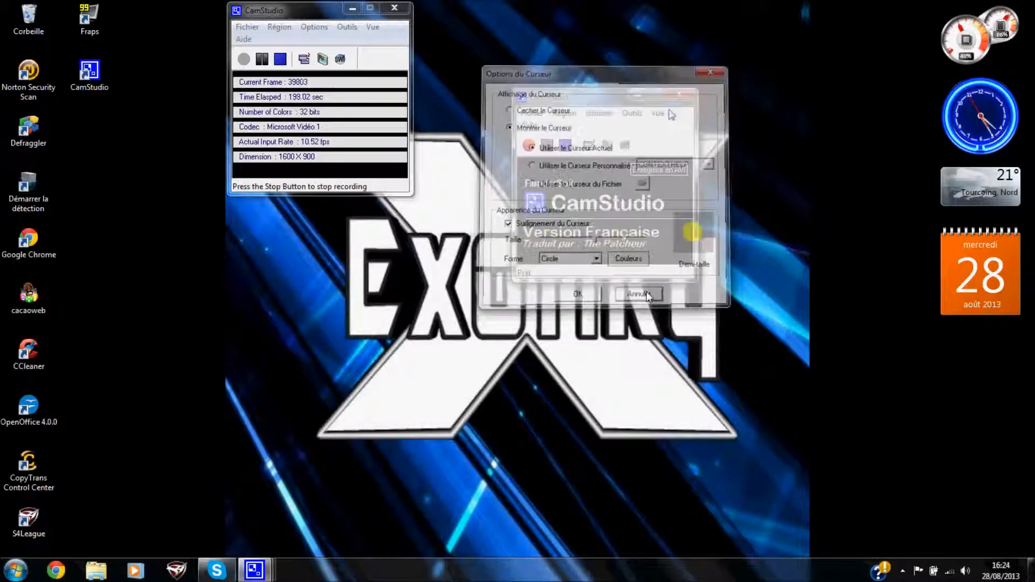
Review the sound recording choices, the Options Audio entry and the Options du Programme settings.
click(603, 114)
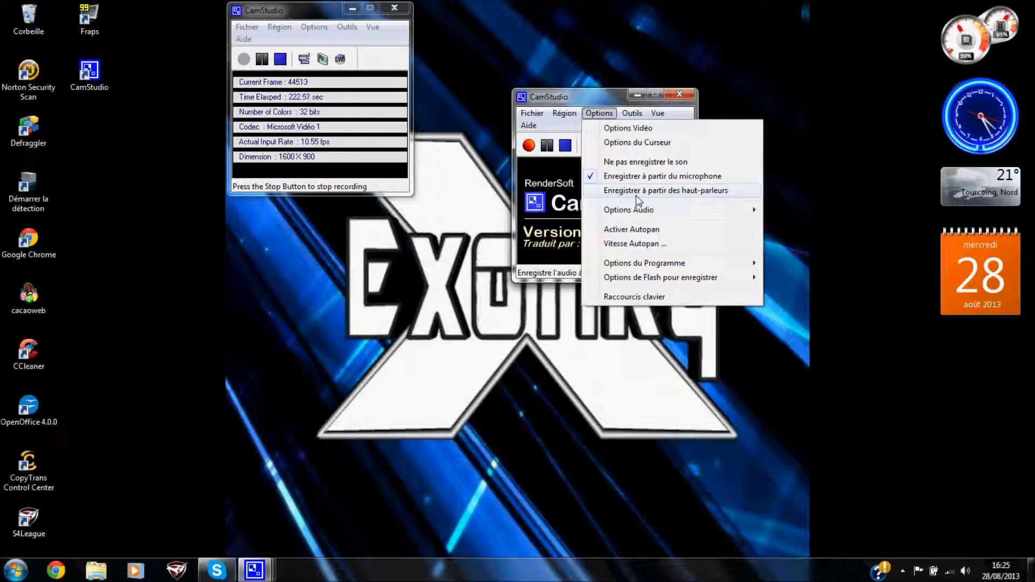
mouse_move(646, 210)
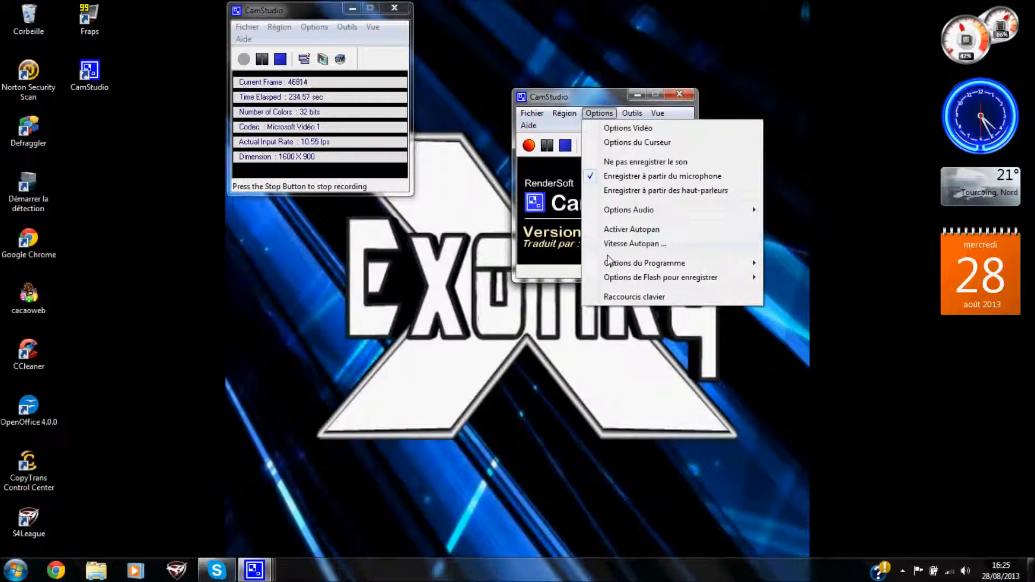
mouse_move(640, 269)
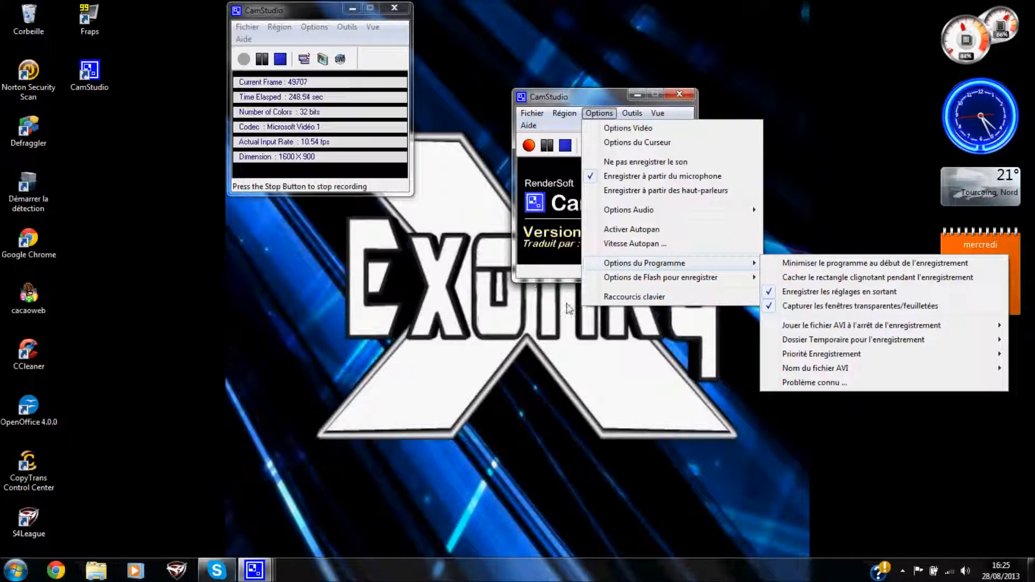
Look at the keyboard shortcut settings (Raccourcis clavier) and the key choices for Touche Enregistrer/Pause, and close them.
click(635, 297)
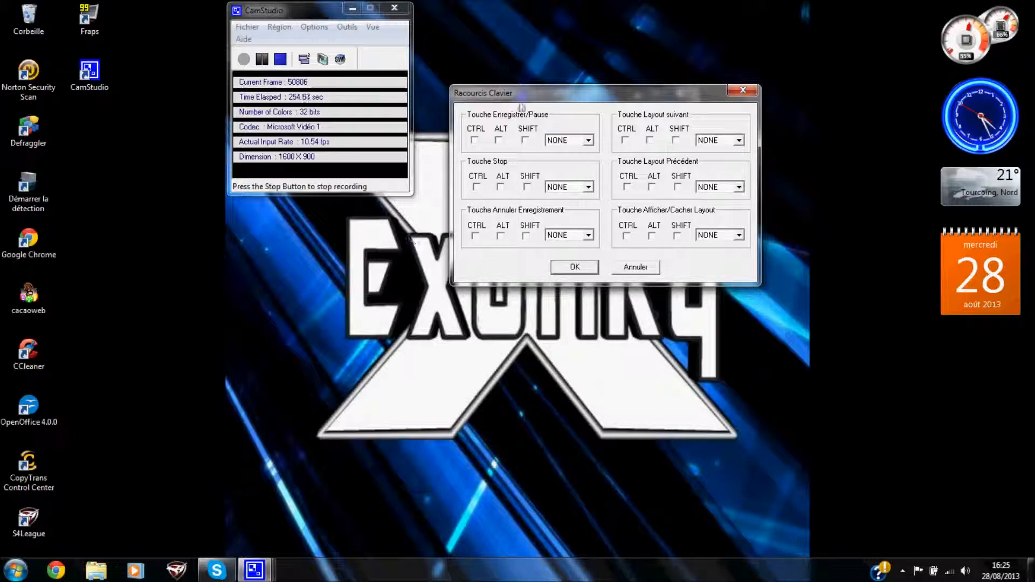
click(589, 141)
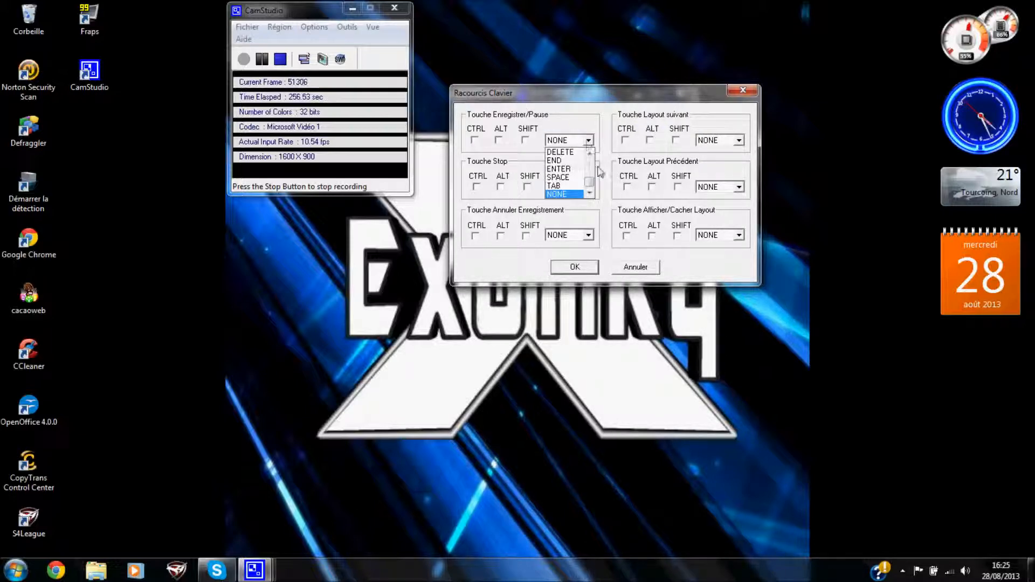
mouse_move(589, 184)
mouse_down()
mouse_move(584, 146)
mouse_move(592, 190)
mouse_up()
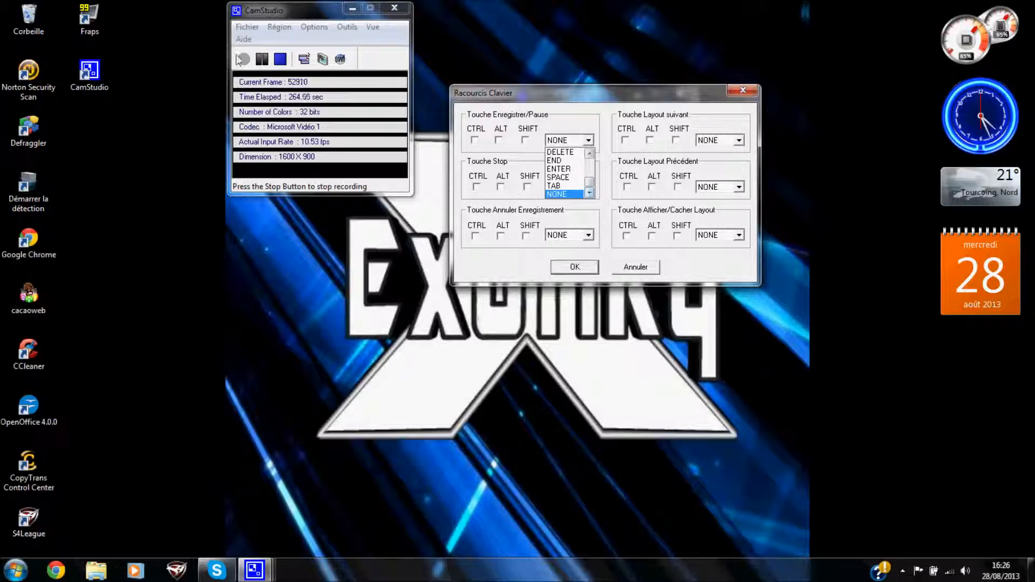
click(741, 94)
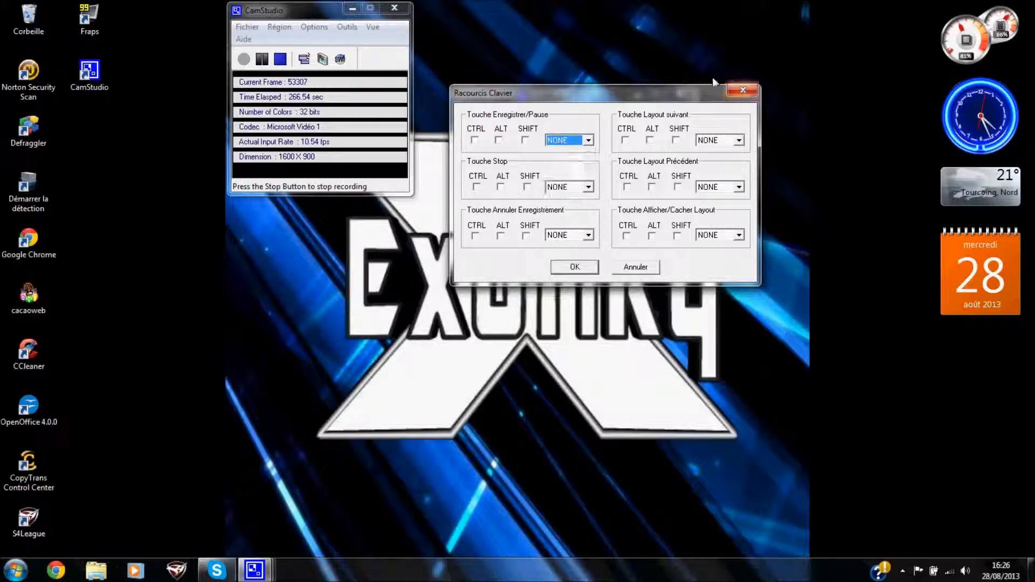
click(742, 91)
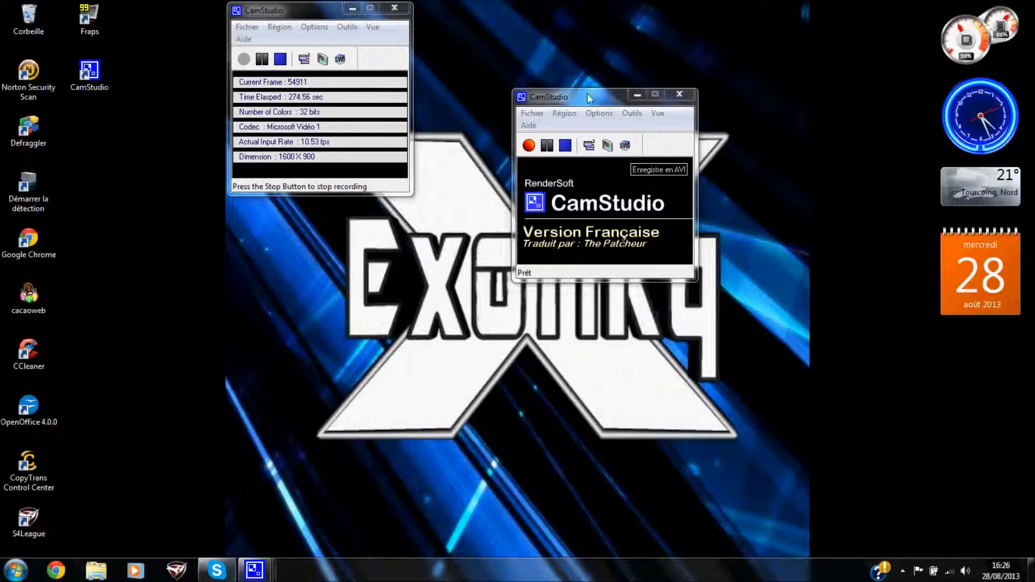
Reopen the keyboard shortcut settings and browse the assignable keys for Touche Enregistrer/Pause, including the function and letter keys.
click(608, 118)
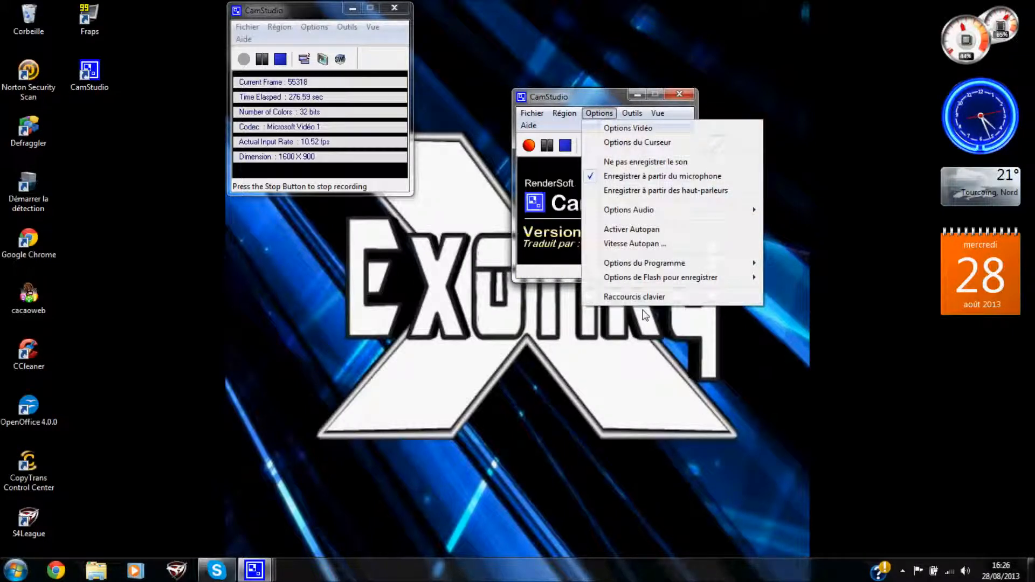
click(659, 301)
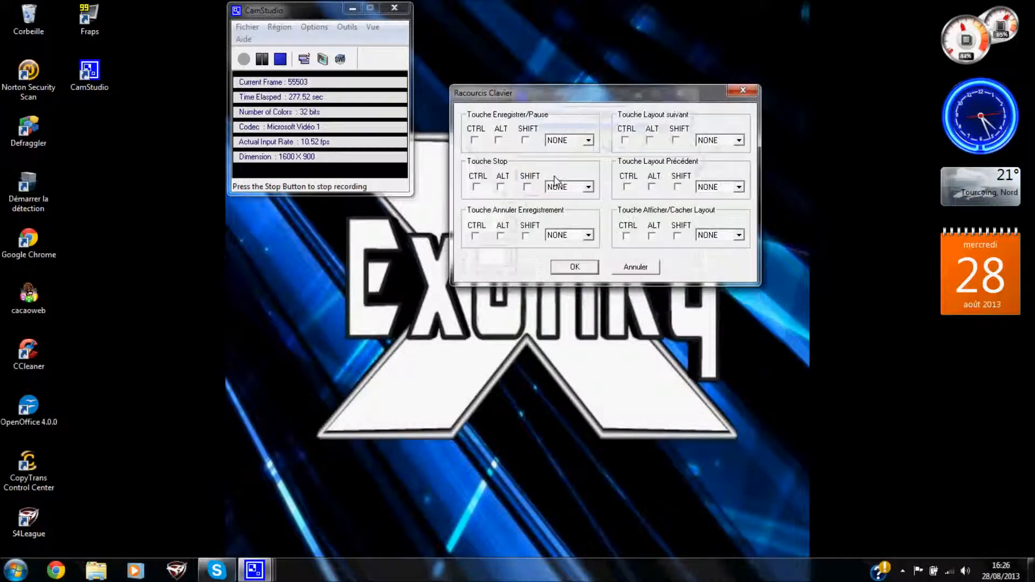
click(588, 140)
scroll(589, 151, up, 8)
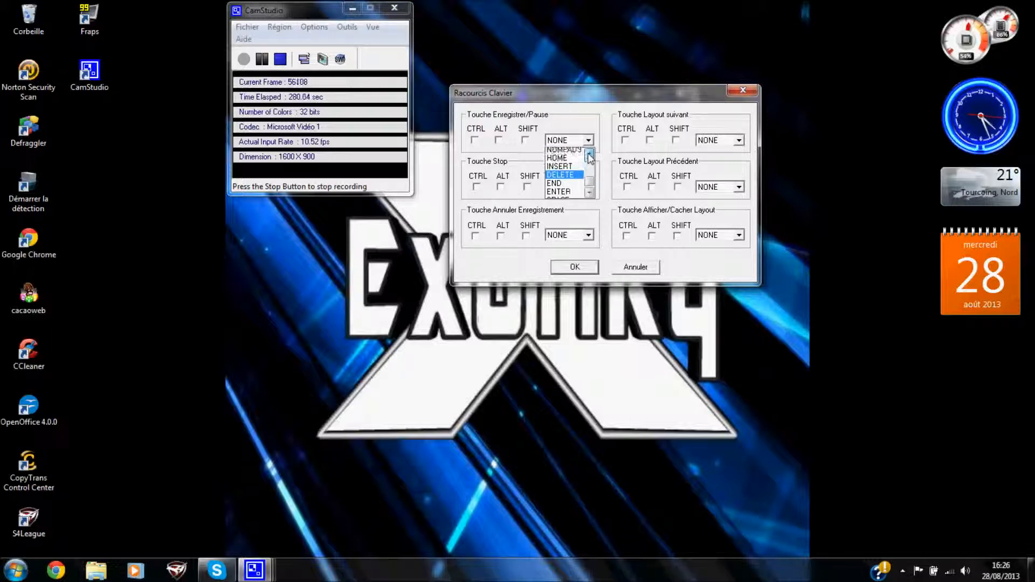
scroll(590, 155, up, 10)
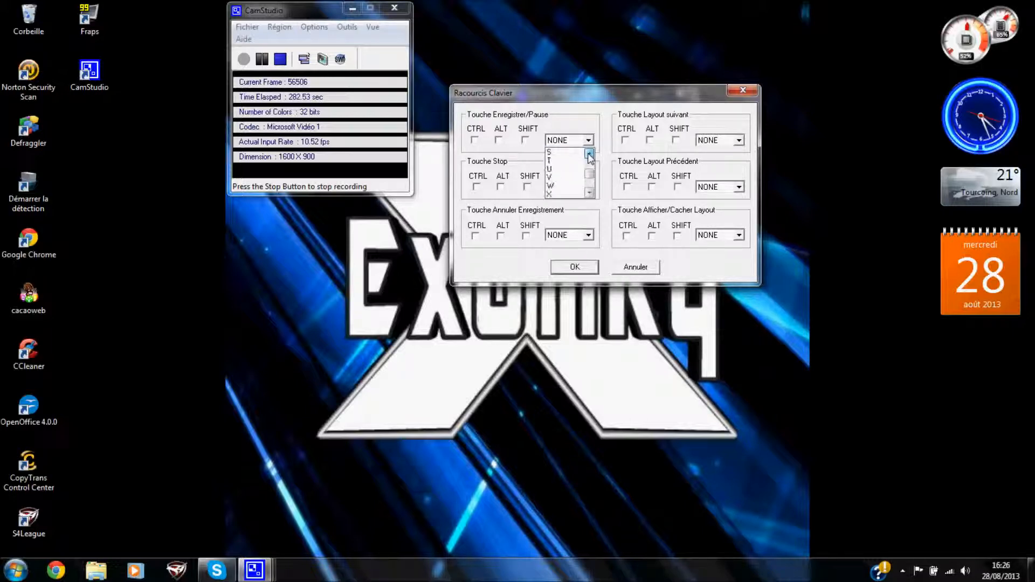
scroll(589, 156, up, 4)
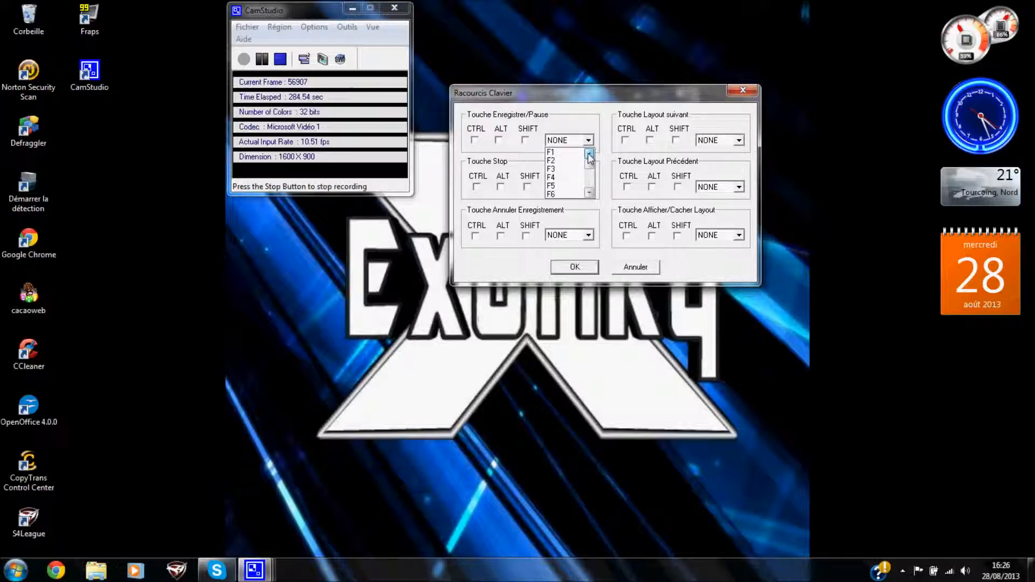
click(589, 194)
scroll(589, 194, down, 11)
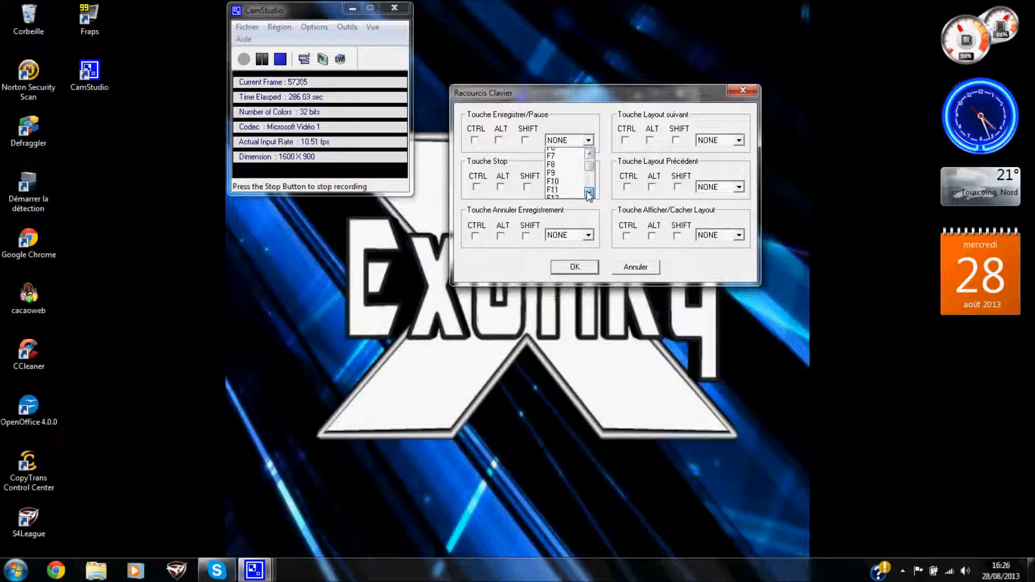
scroll(589, 194, down, 8)
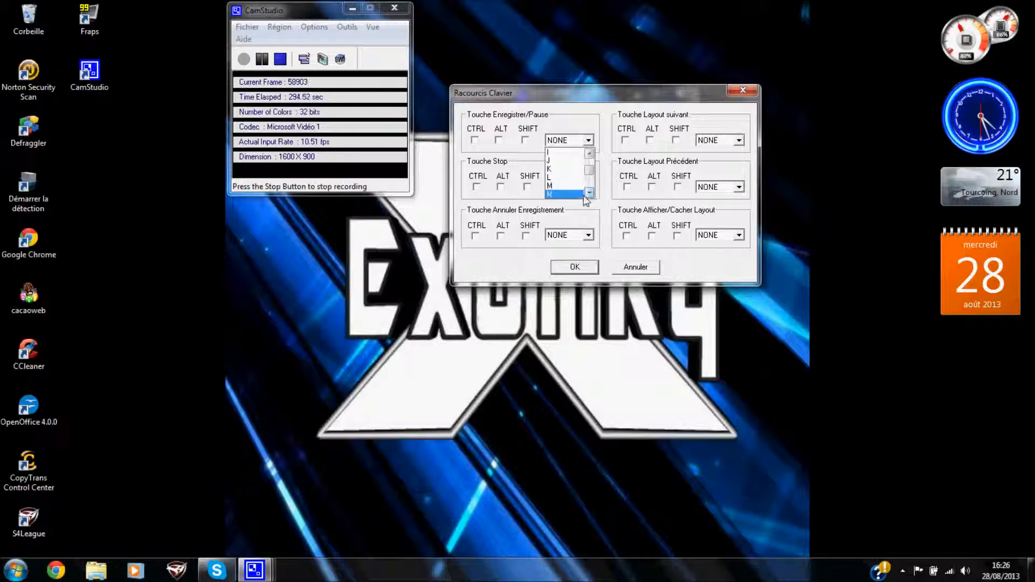
click(582, 196)
Browse the assignable keys for Touche Enregistrer/Pause from the end of the list back through the special, numeric keypad and digit keys.
click(587, 140)
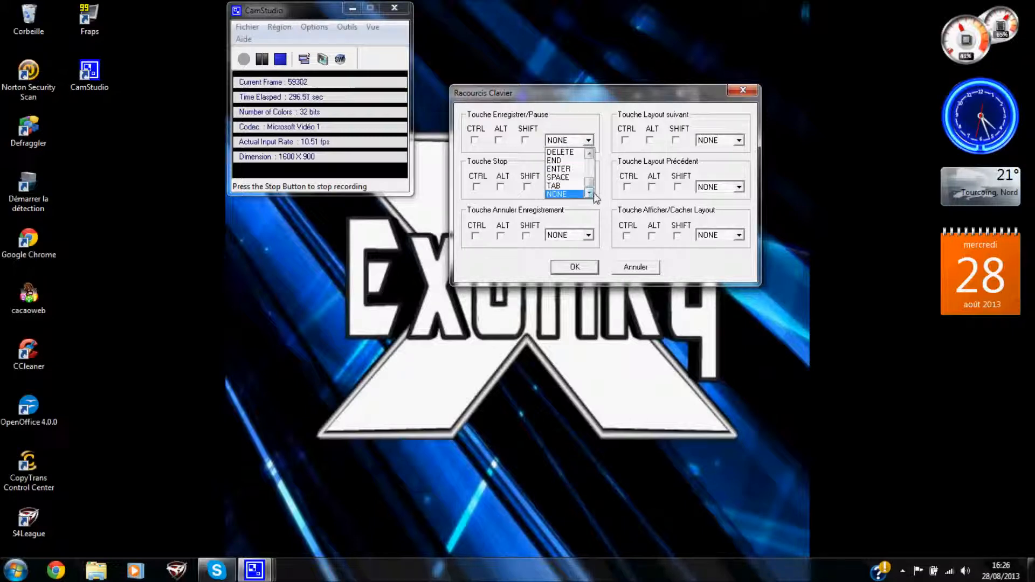
click(589, 155)
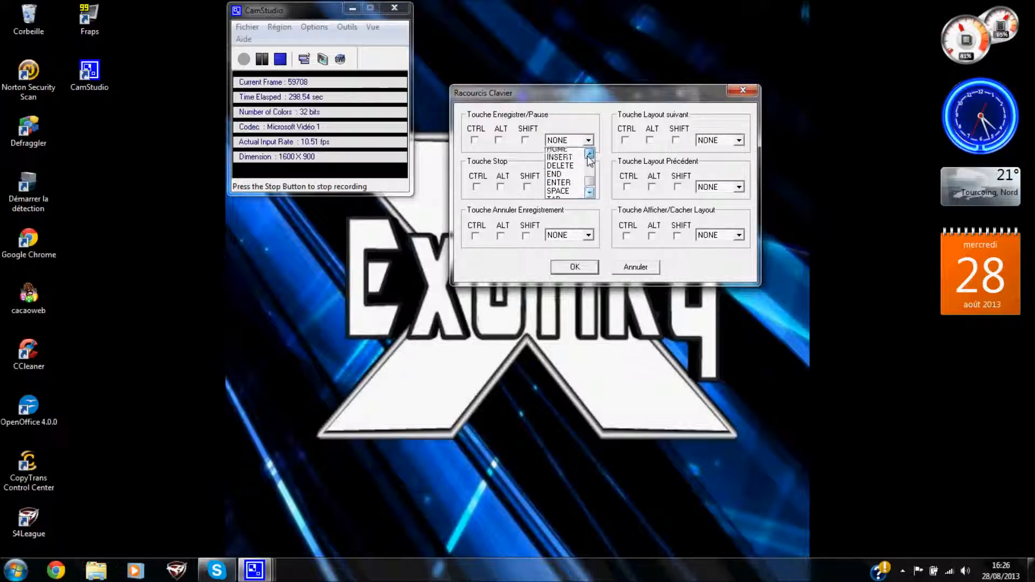
click(590, 154)
click(589, 154)
click(589, 154)
click(589, 154)
click(590, 155)
click(589, 155)
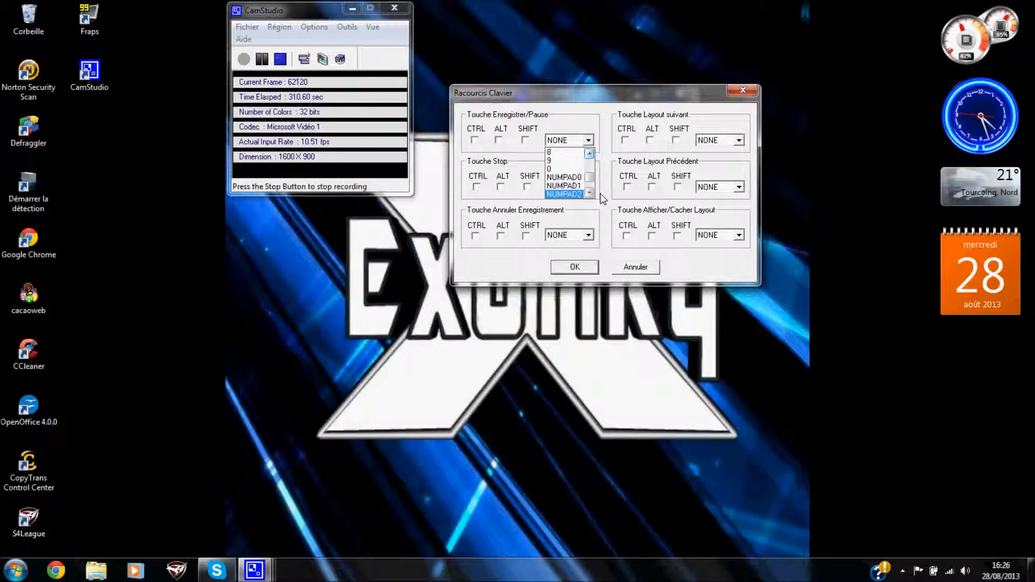
click(588, 154)
click(589, 154)
click(588, 154)
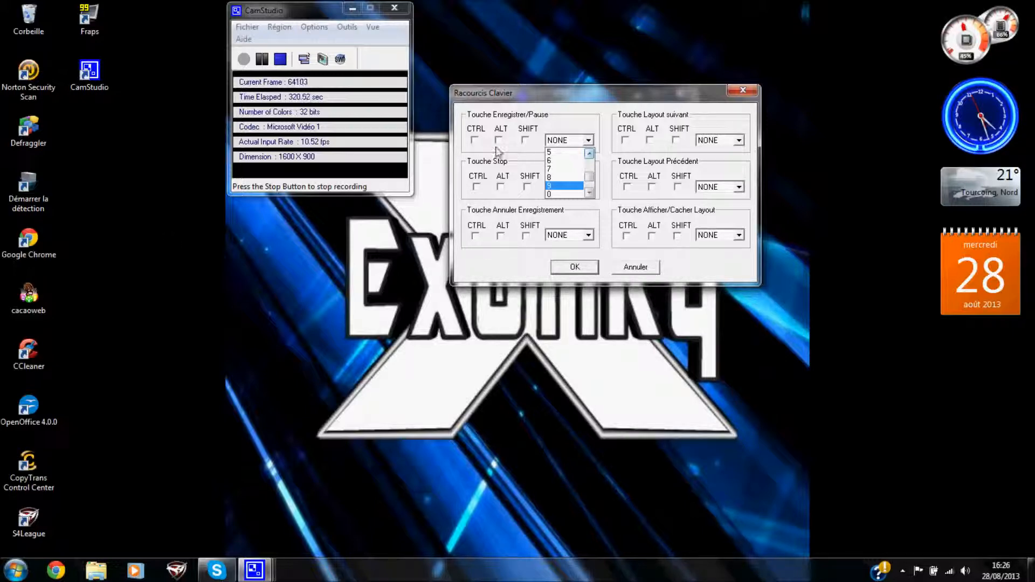
click(590, 153)
click(589, 153)
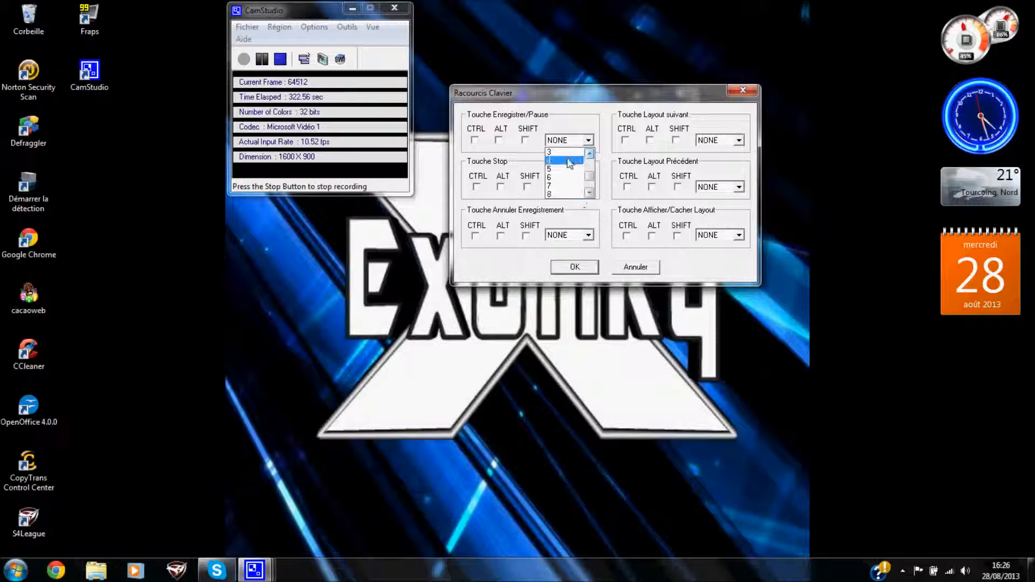
Compare the digit keys with the NUMPAD keys for Touche Enregistrer/Pause, and close the keyboard shortcut settings without assigning any key.
click(590, 193)
click(590, 194)
click(590, 194)
click(590, 195)
click(590, 194)
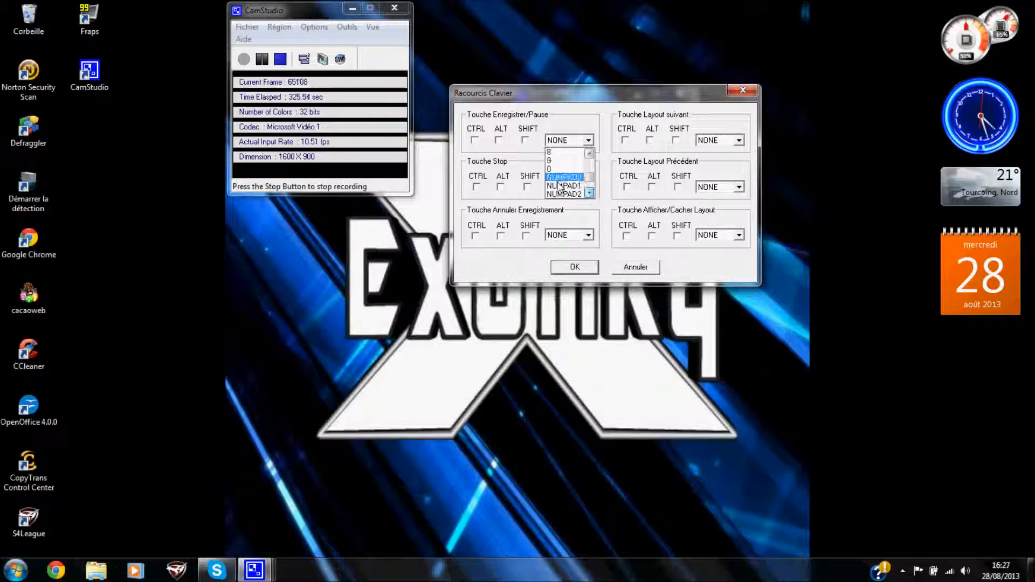
click(589, 153)
click(589, 153)
click(589, 153)
click(590, 153)
click(589, 153)
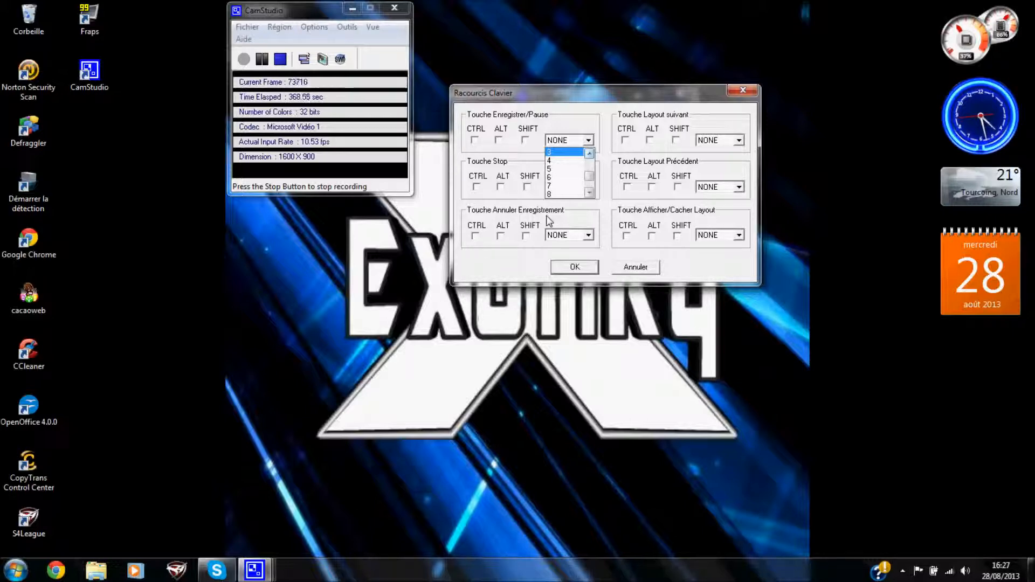
click(590, 192)
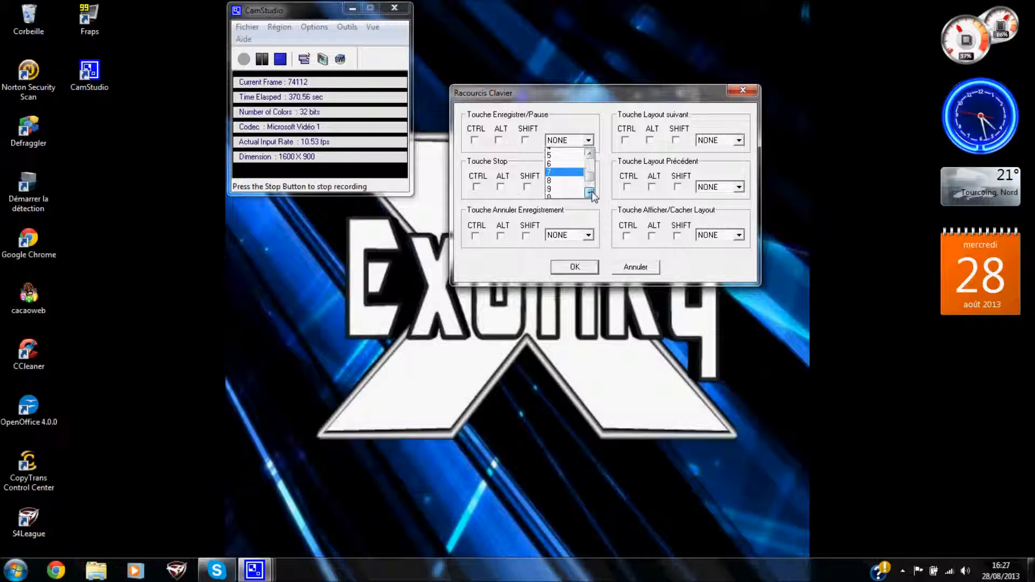
click(591, 193)
click(588, 142)
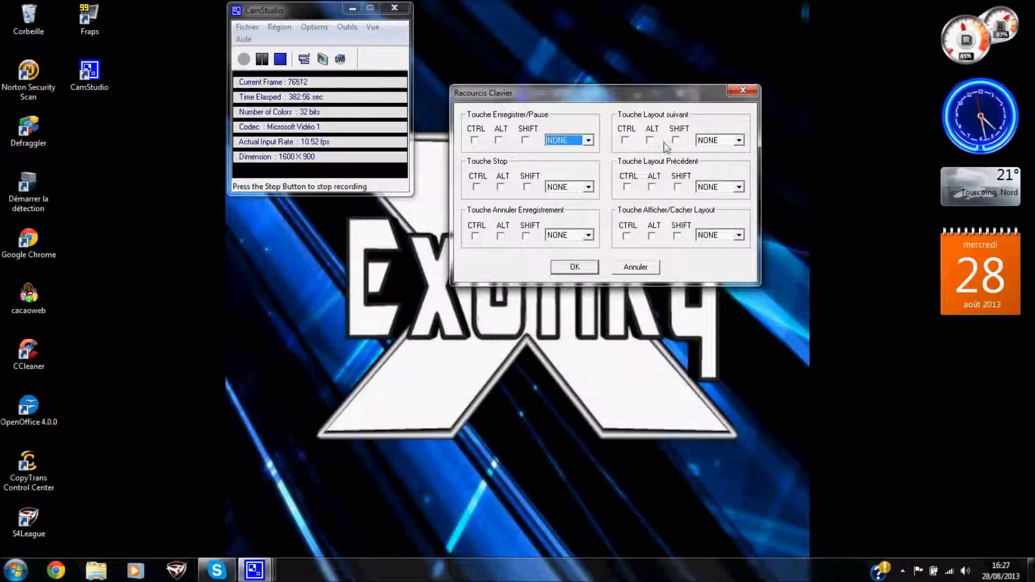
click(745, 91)
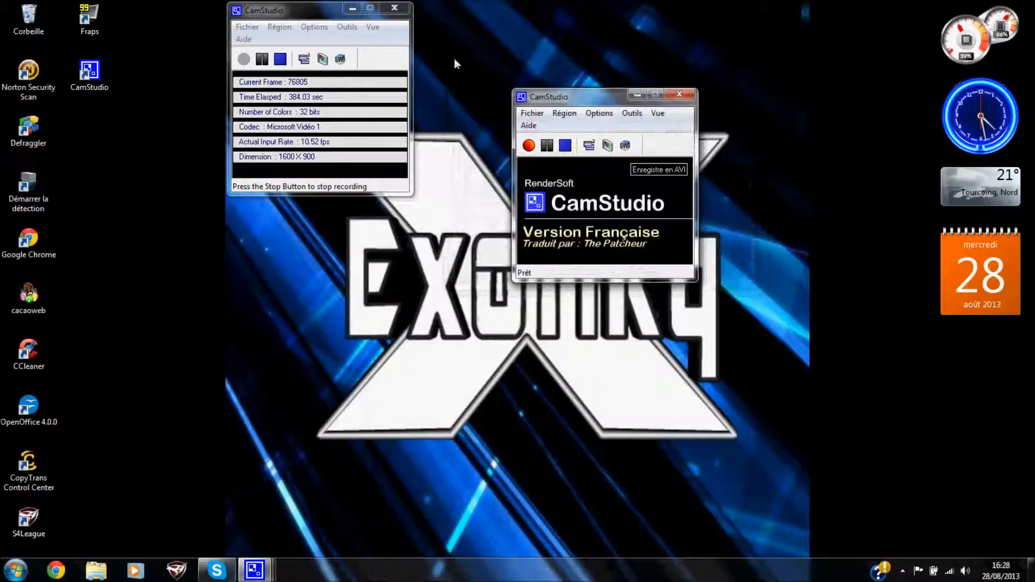
Review the annotation tools, the SWF Producer entry and the available view modes in the idle CamStudio window.
click(314, 27)
click(584, 49)
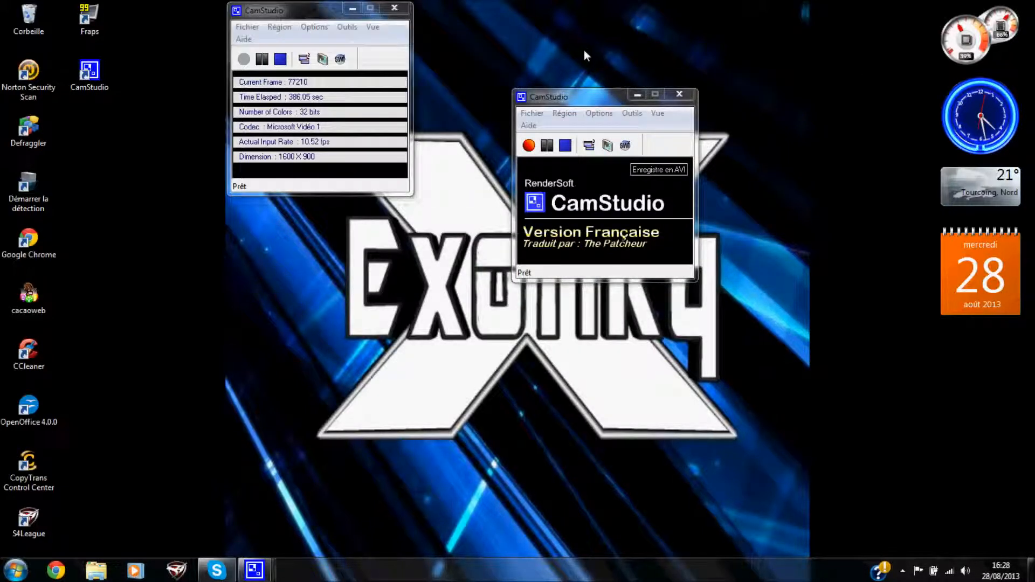
click(599, 113)
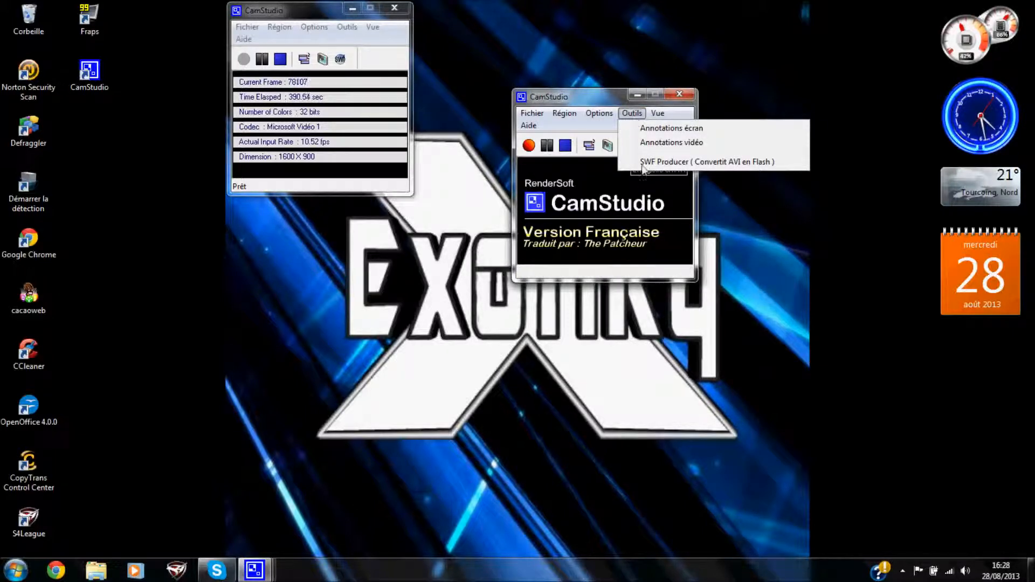
click(632, 113)
click(655, 114)
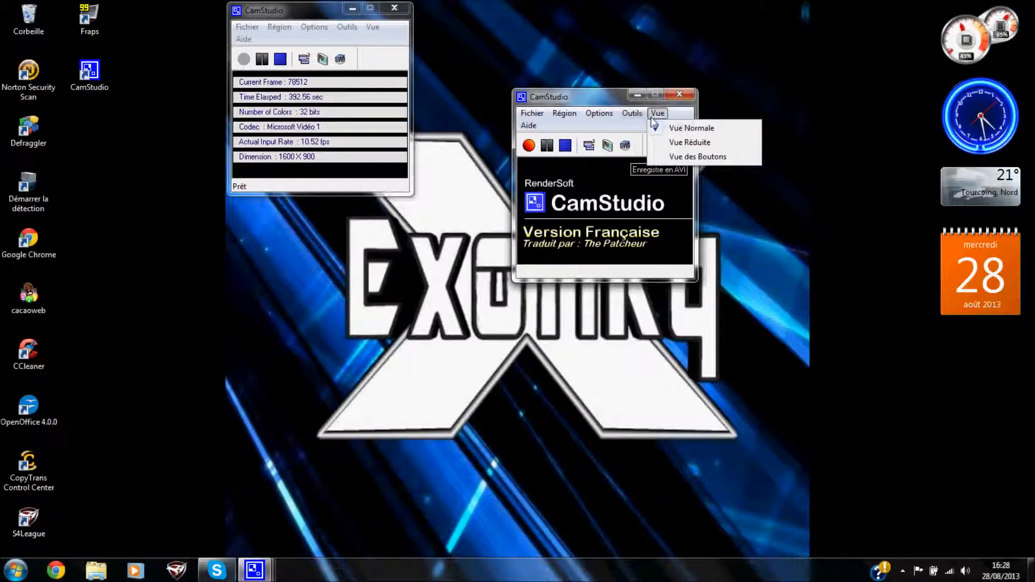
Set the capture region to Plein Ecran and check that choice among the region options.
click(532, 113)
click(565, 113)
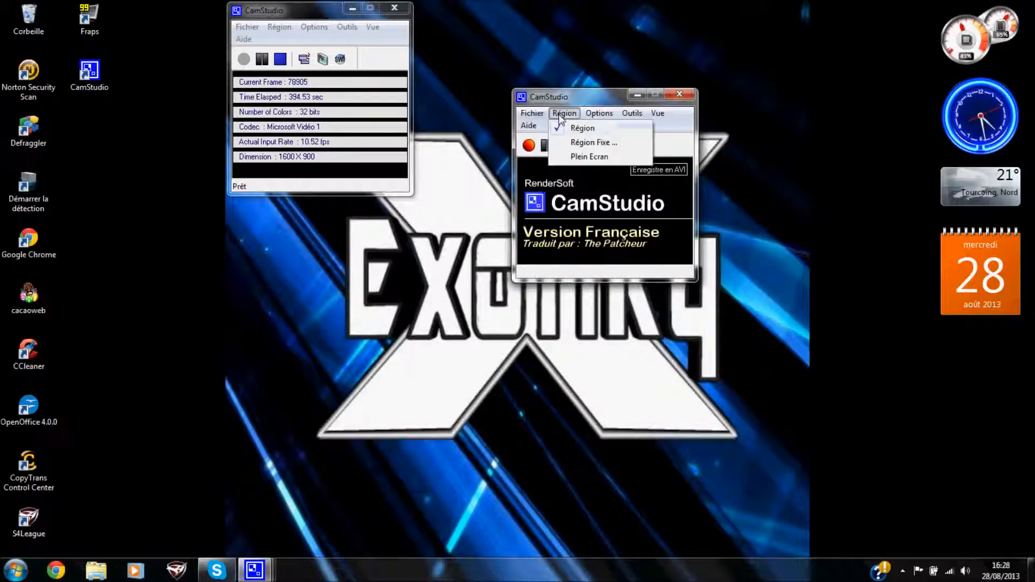
click(589, 156)
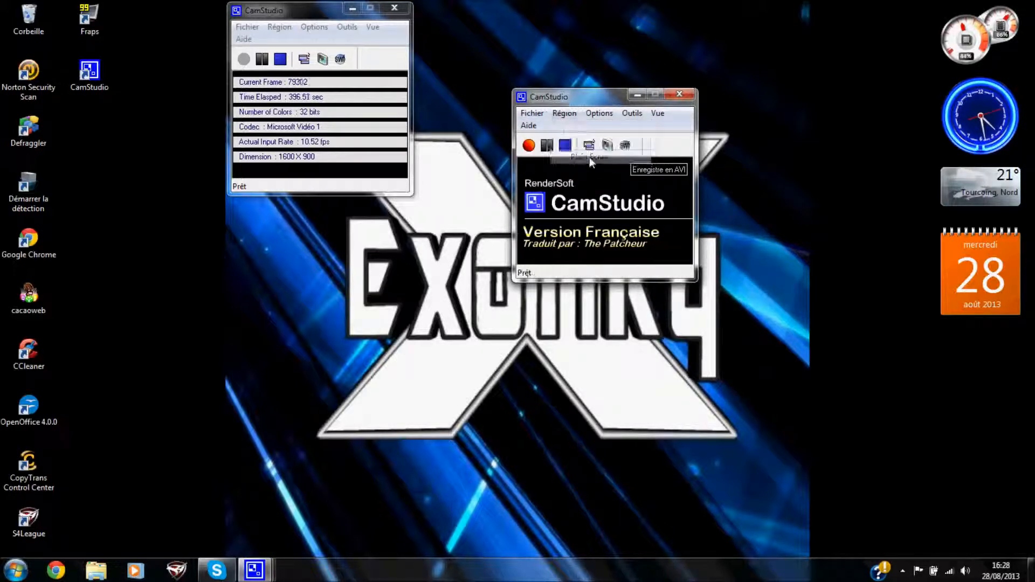
click(565, 115)
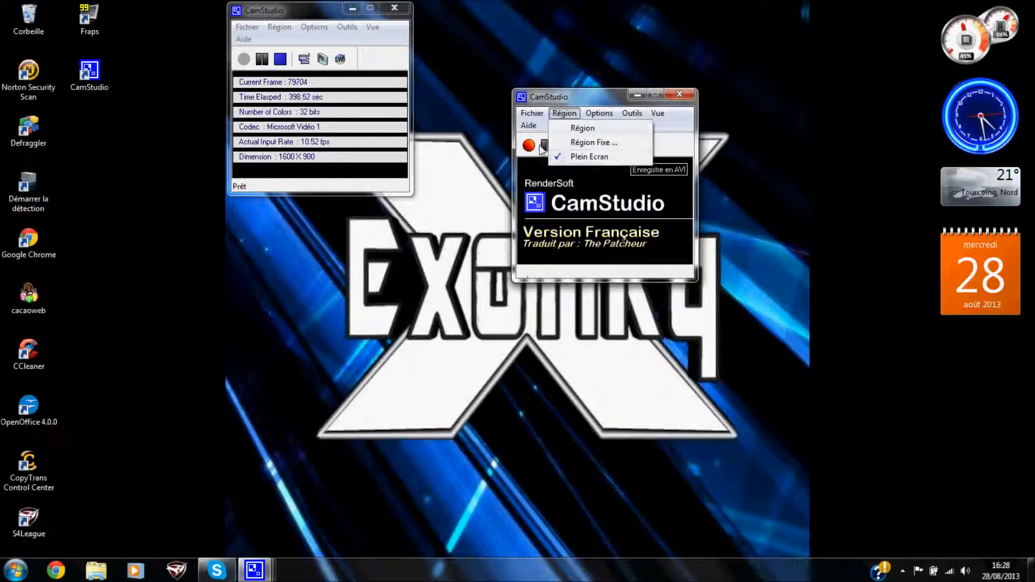
Review the Enregistrer, Stop and Pause recording commands, and try the Stop control in the idle CamStudio window.
click(528, 126)
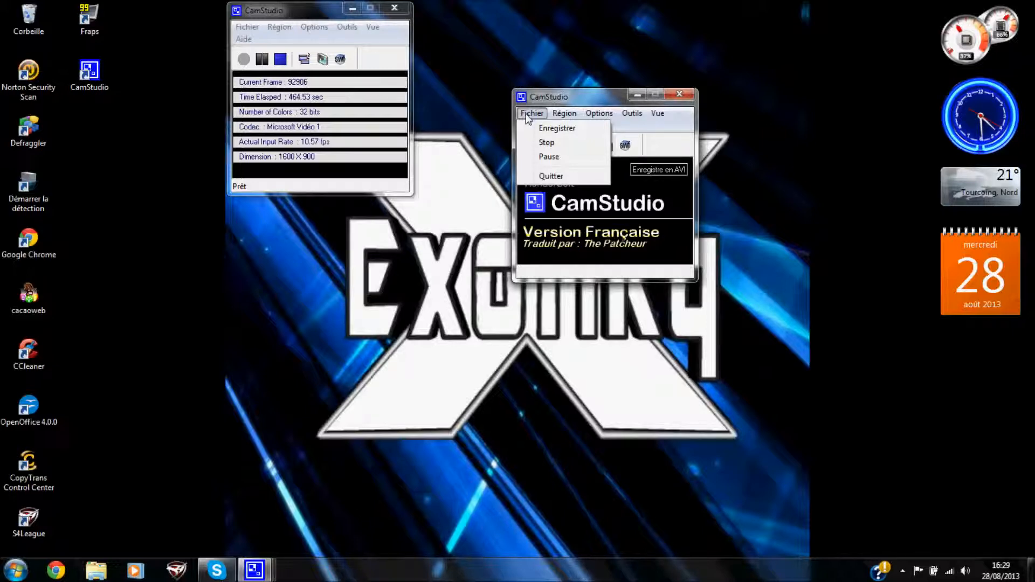
click(492, 167)
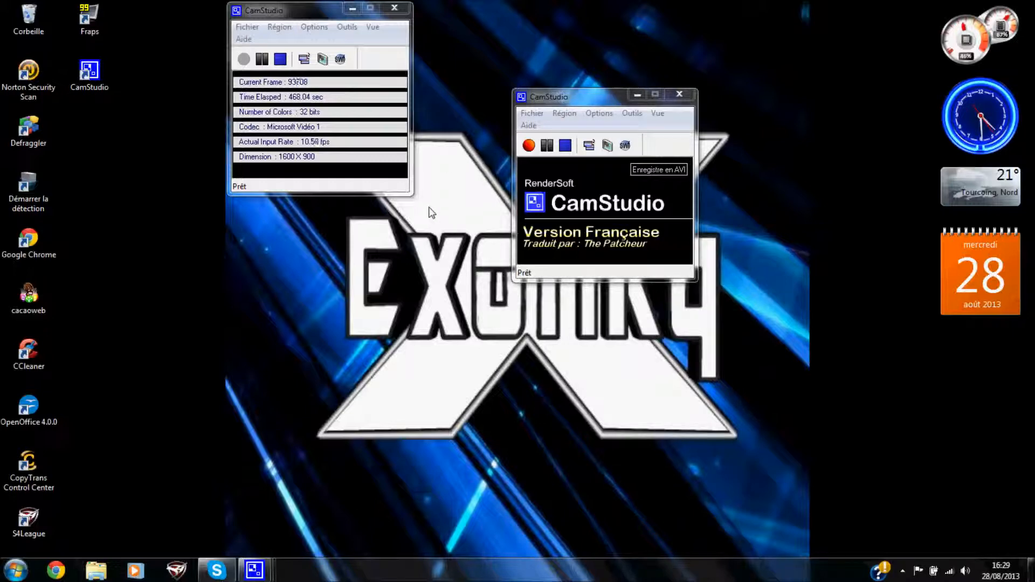
click(565, 146)
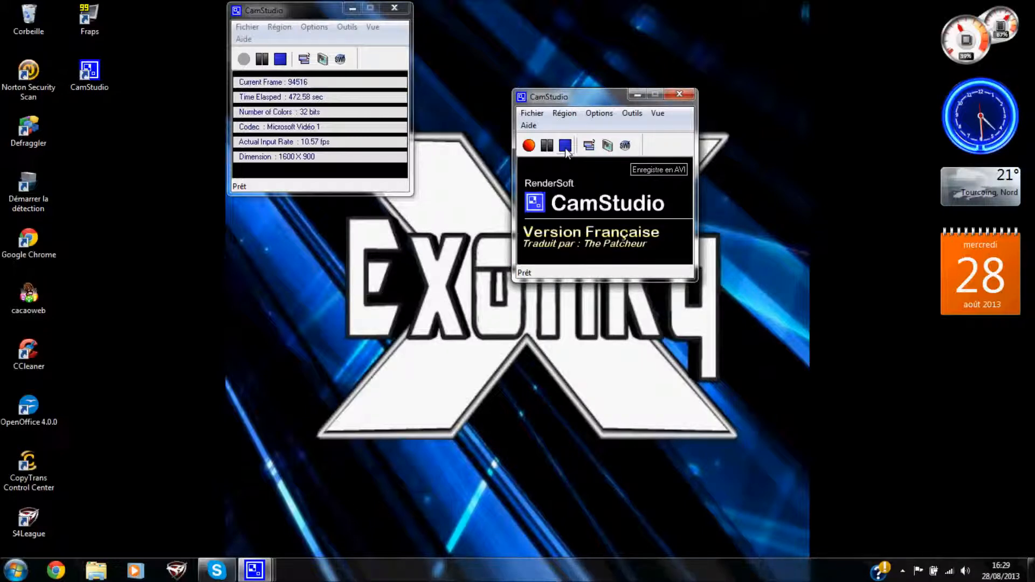